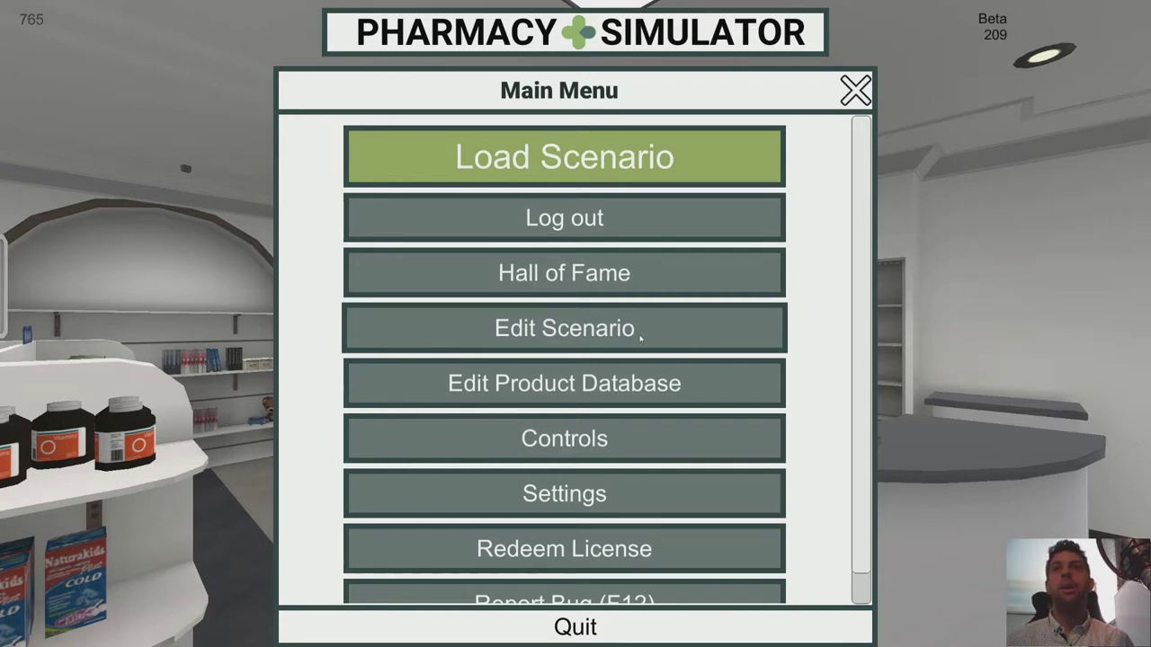
Create a new scenario named 'Eczema' with its region set to au.
{"action": "left_click", "coordinate": [627, 329]}
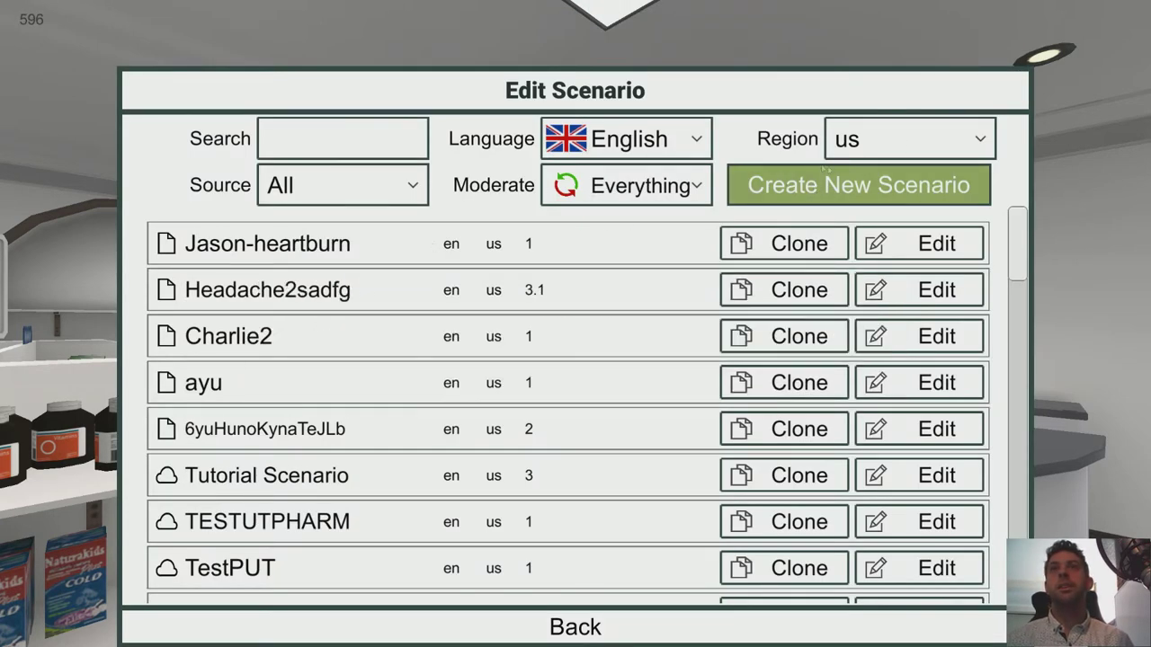
{"action": "left_click", "coordinate": [859, 190]}
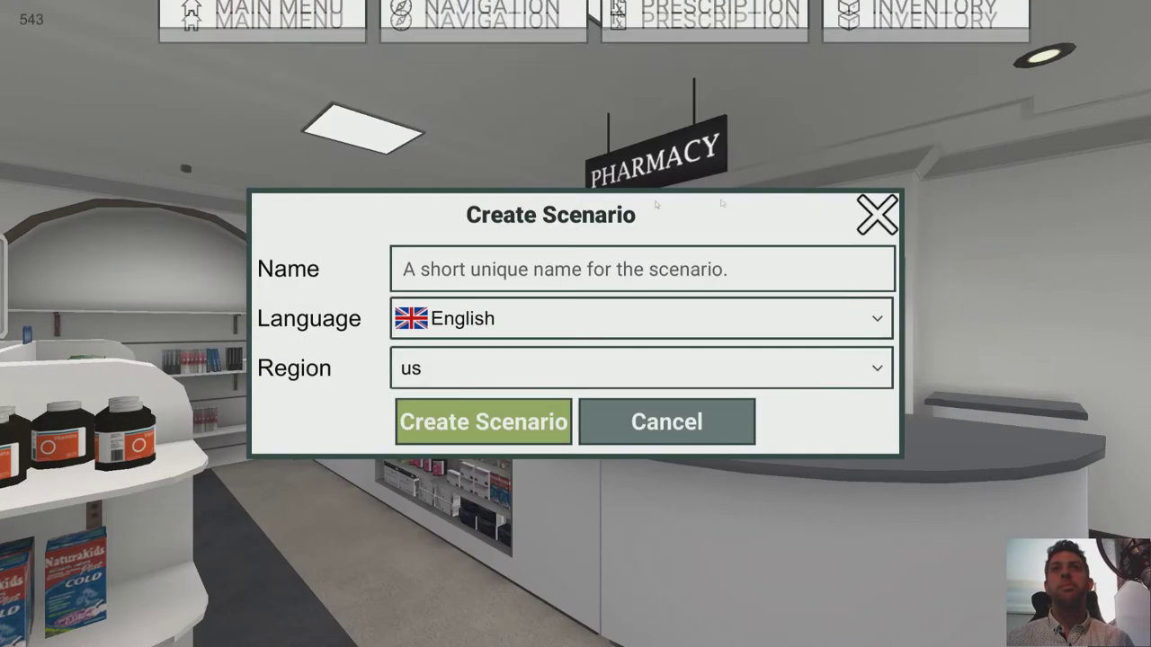
{"action": "left_click", "coordinate": [511, 281]}
{"action": "type", "text": "Eczema"}
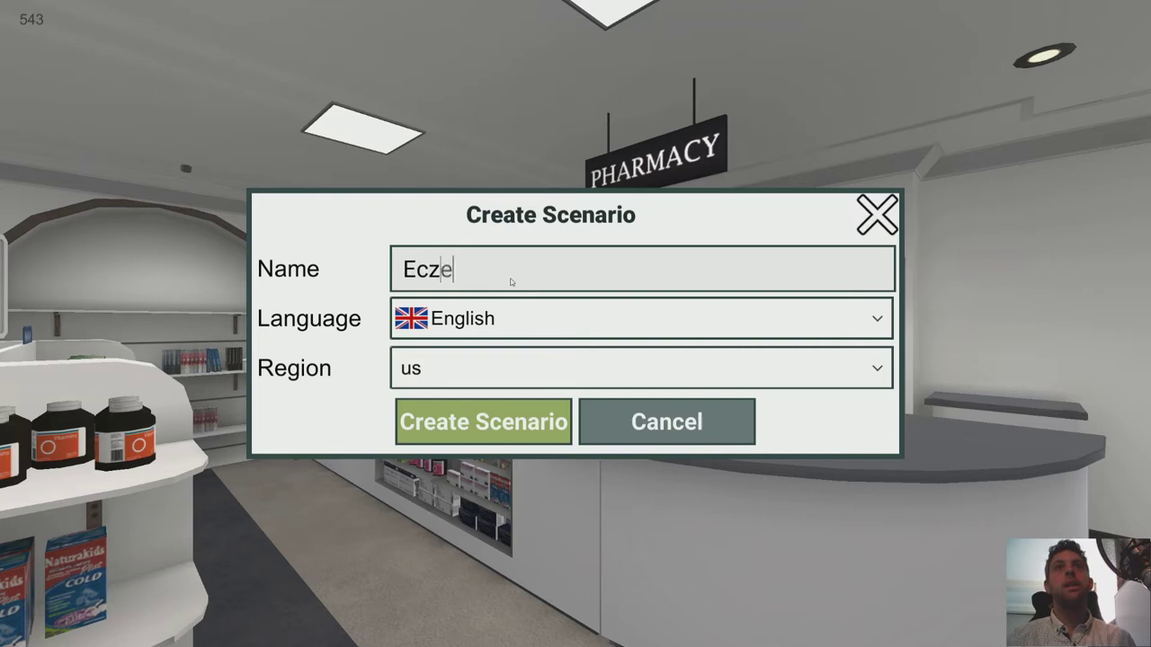
{"action": "left_click", "coordinate": [492, 380]}
{"action": "left_click", "coordinate": [466, 406]}
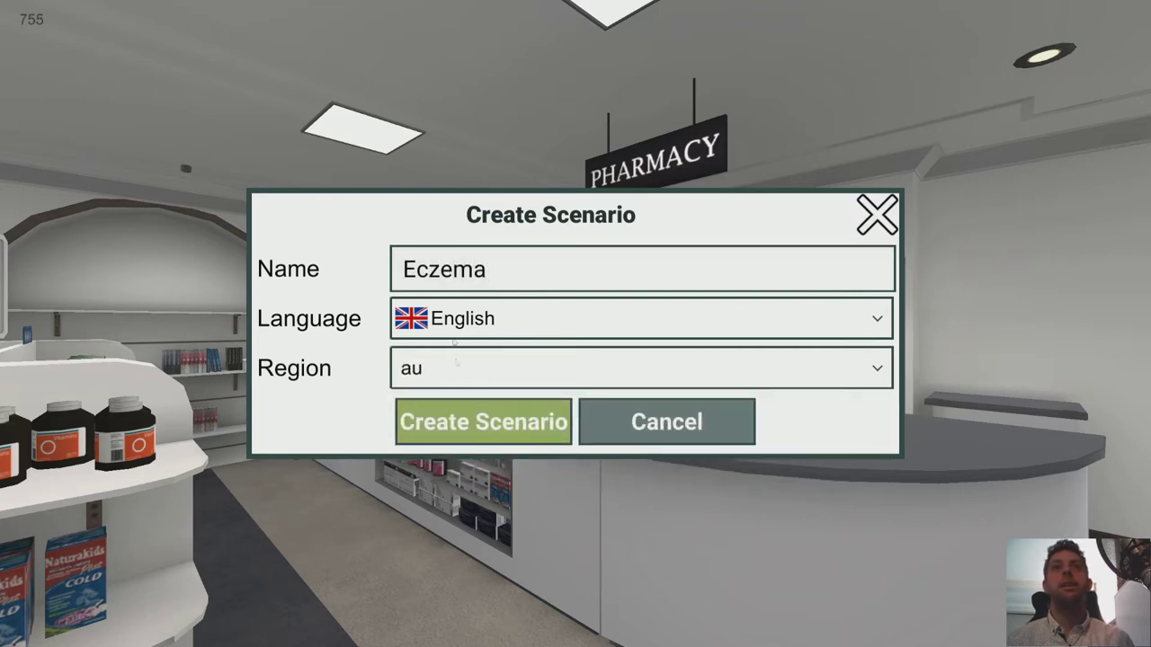
{"action": "left_click", "coordinate": [480, 423]}
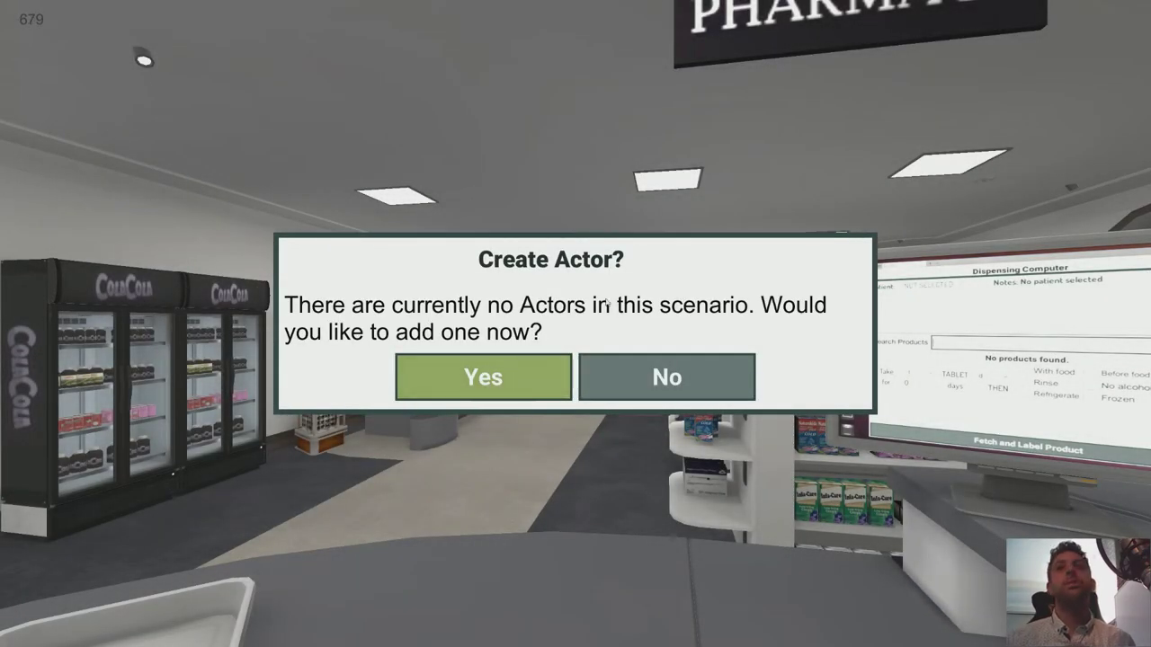
Accept adding the first actor, patient1, and open the manual's Actors Tab section.
{"action": "left_click", "coordinate": [485, 385]}
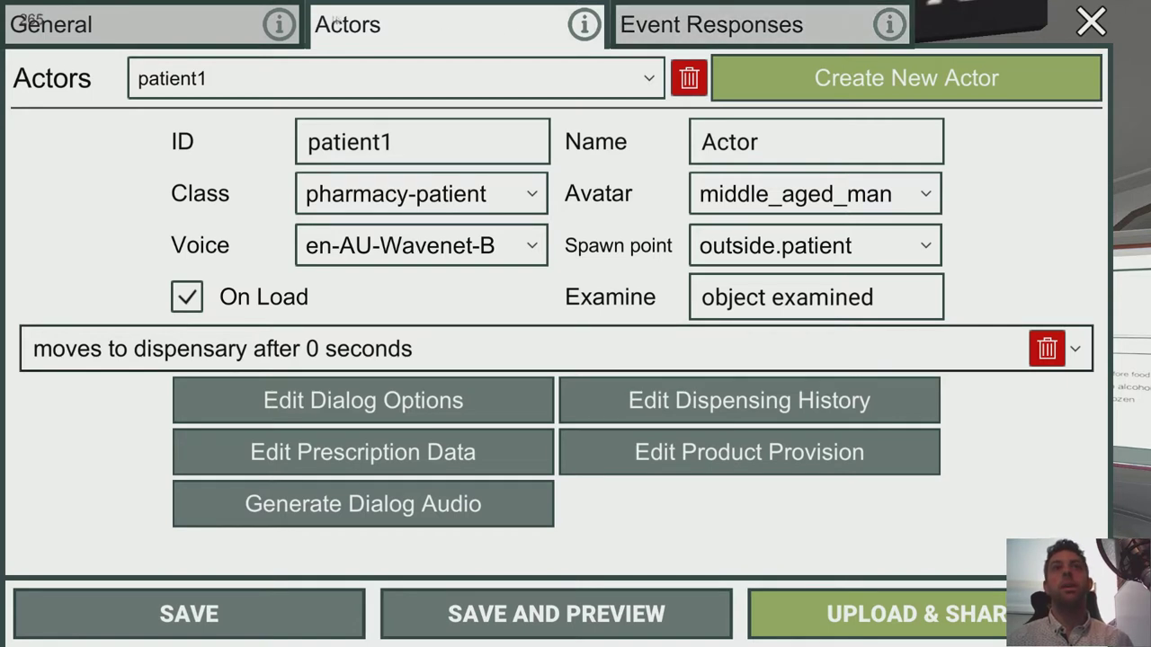
{"action": "left_click", "coordinate": [584, 27]}
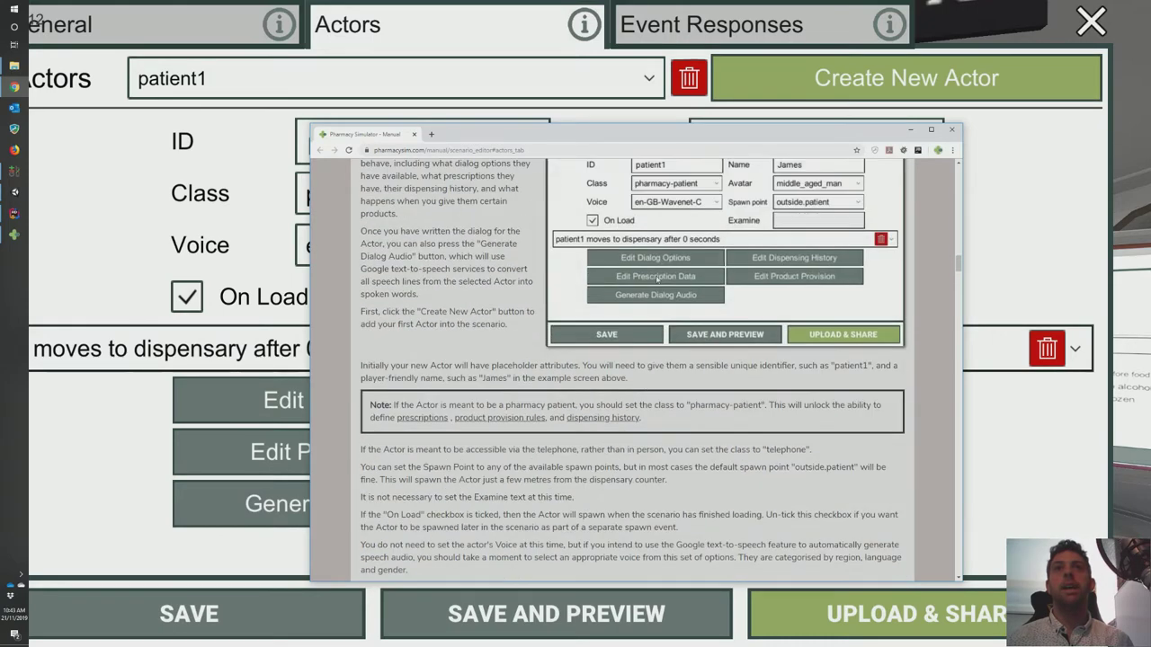
{"action": "left_click", "coordinate": [951, 130]}
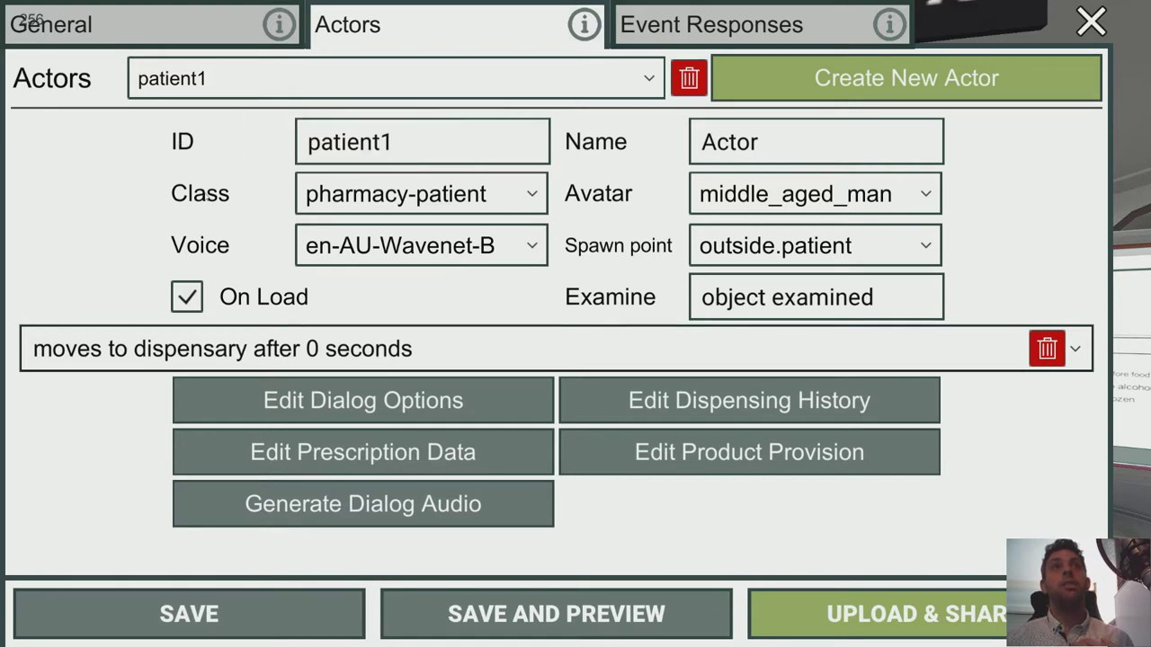
{"action": "mouse_move", "coordinate": [199, 193]}
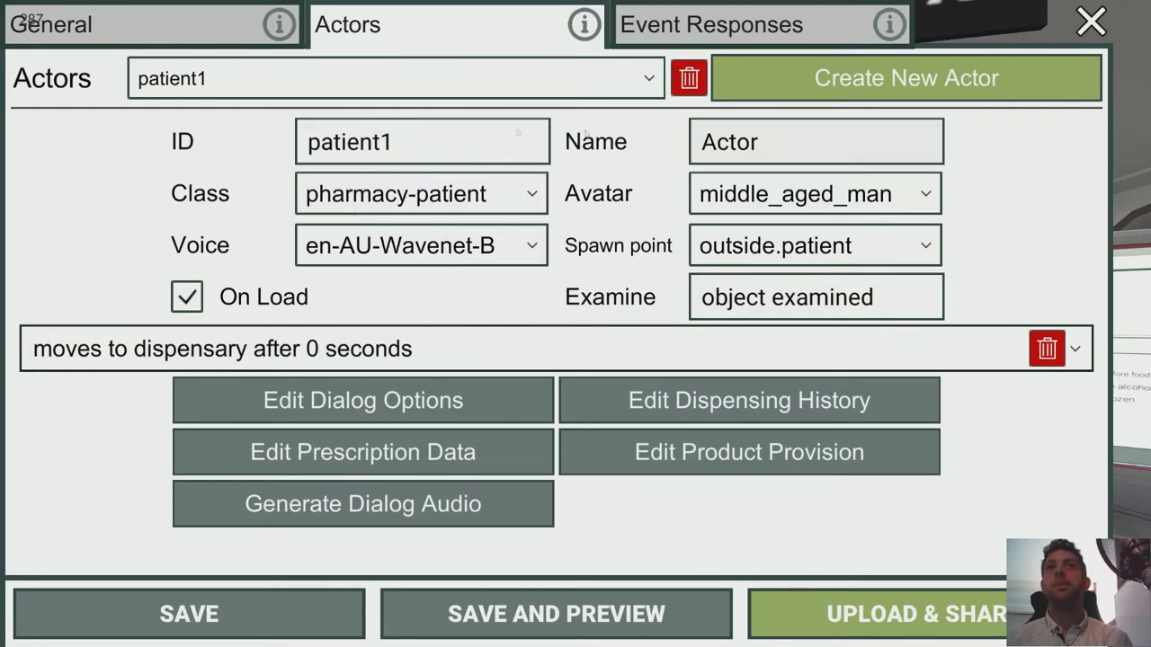
Rename the patient actor to 'Ivan' and save the scenario to preview it.
{"action": "left_click", "coordinate": [840, 151]}
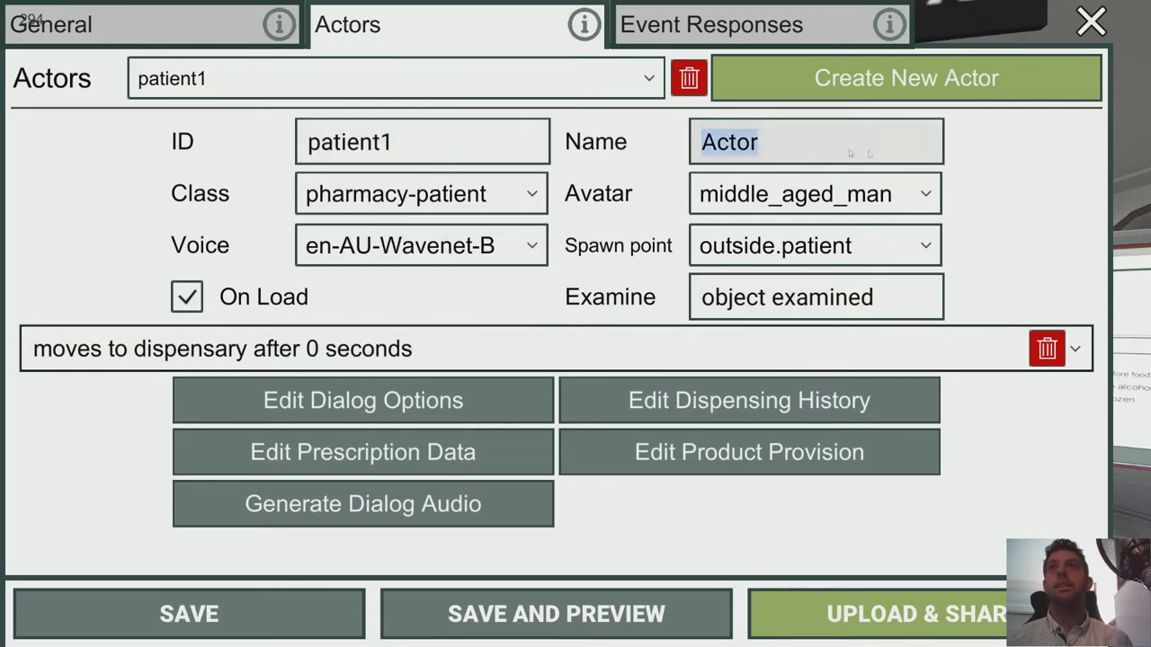
{"action": "type", "text": "Ivan"}
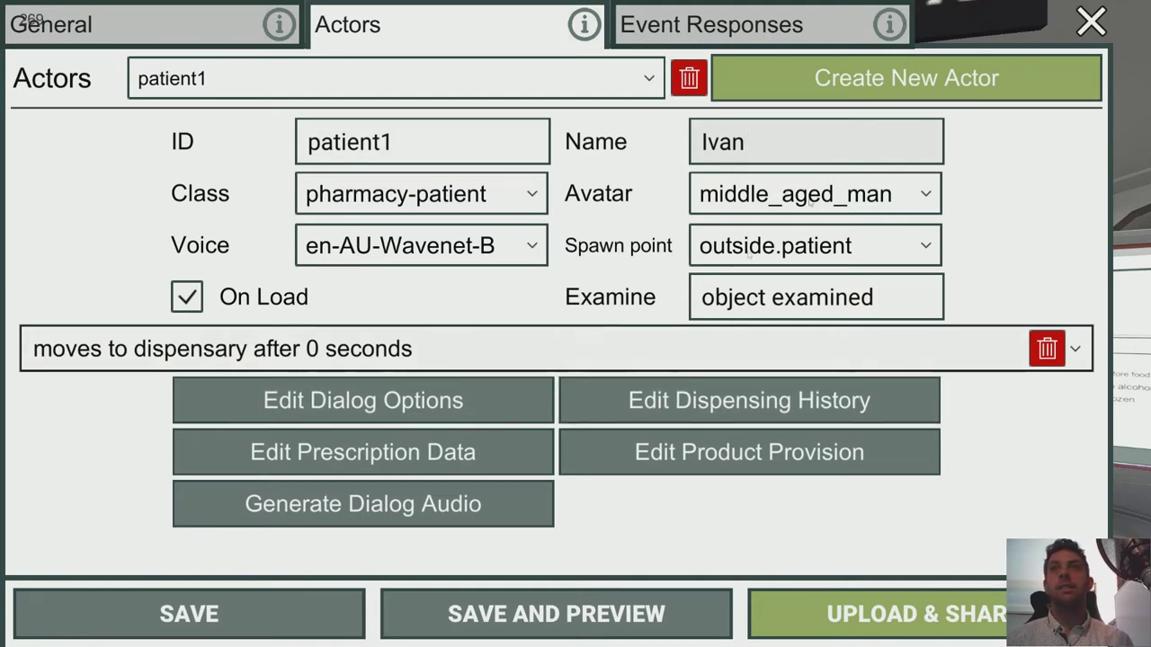
{"action": "left_click", "coordinate": [556, 615]}
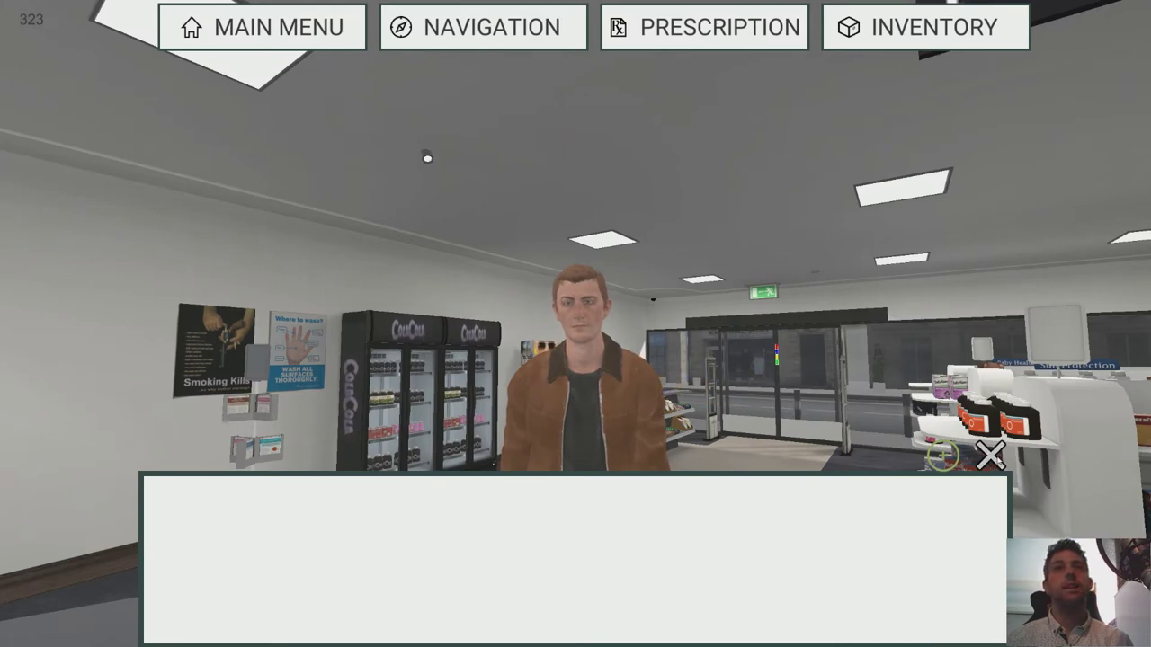
Review Ivan's dispensary move event in the actor settings, then return to the pharmacy scene.
{"action": "left_click", "coordinate": [99, 326]}
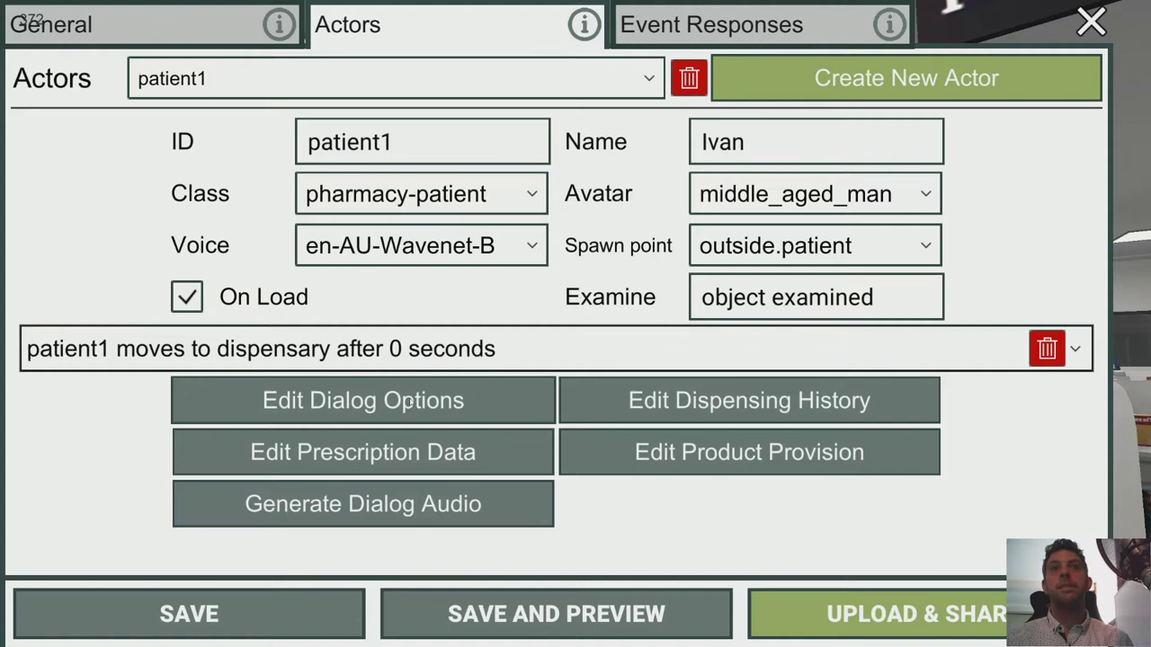
{"action": "left_click", "coordinate": [326, 348]}
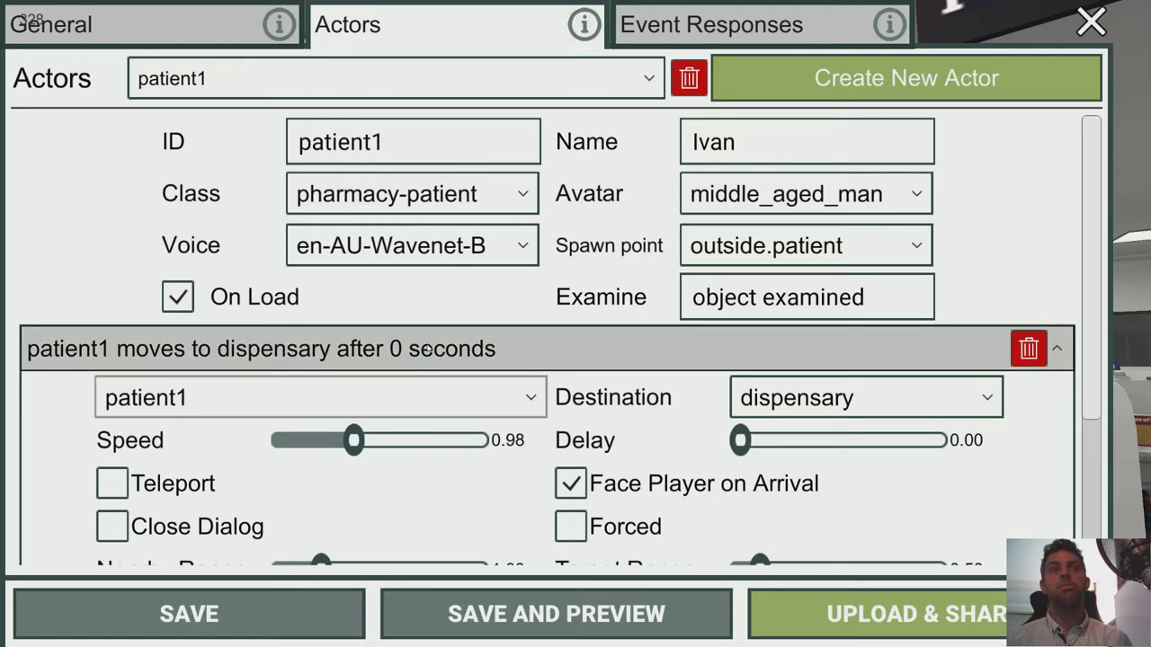
{"action": "left_click", "coordinate": [430, 350]}
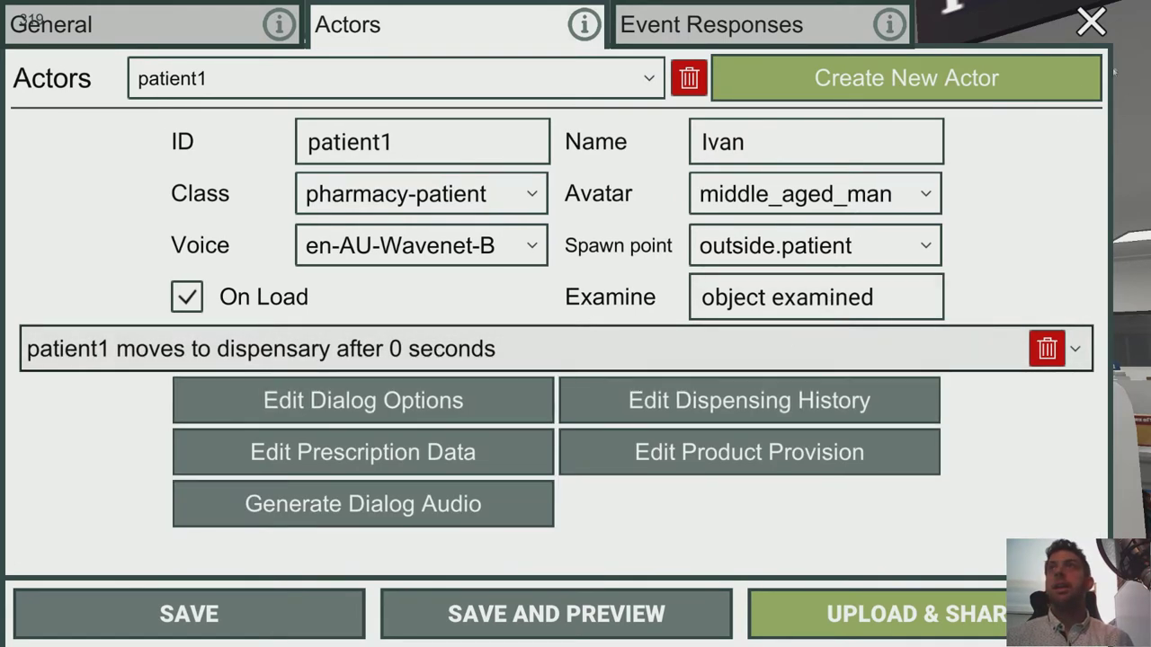
{"action": "left_click", "coordinate": [1090, 21]}
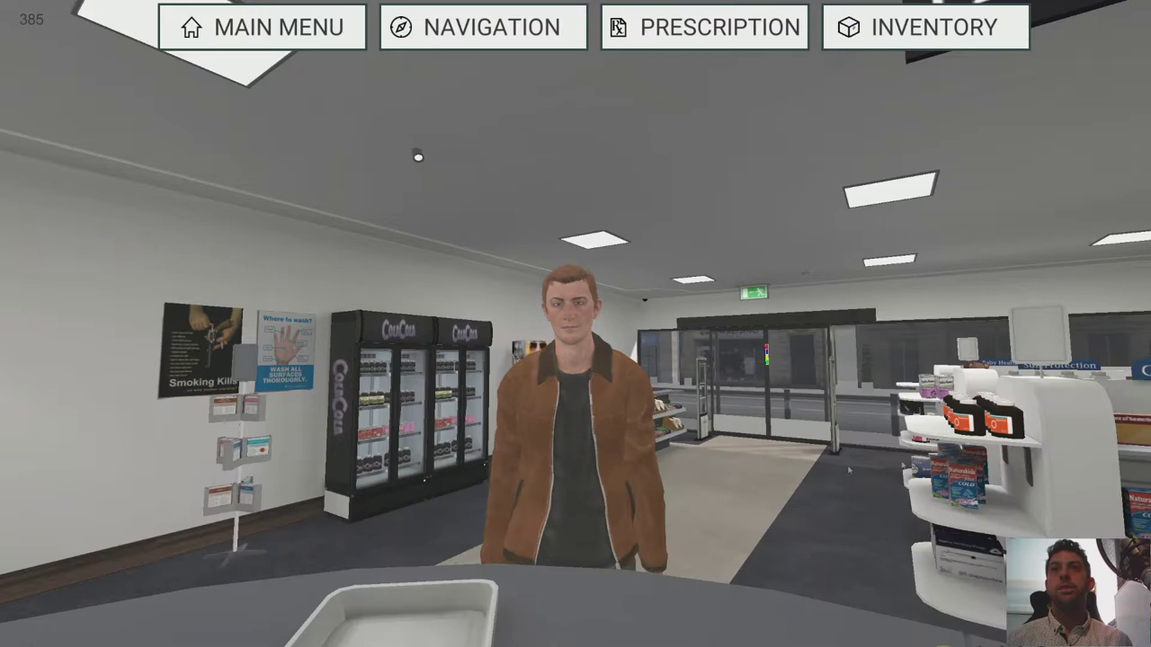
{"action": "left_click", "coordinate": [942, 457]}
Write greeting 'Hi, I'm %%playername%% the Pharmacist on duty. How can I help you?', score 1, with its reason.
{"action": "left_click", "coordinate": [245, 179]}
{"action": "type", "text": "Hi,"}
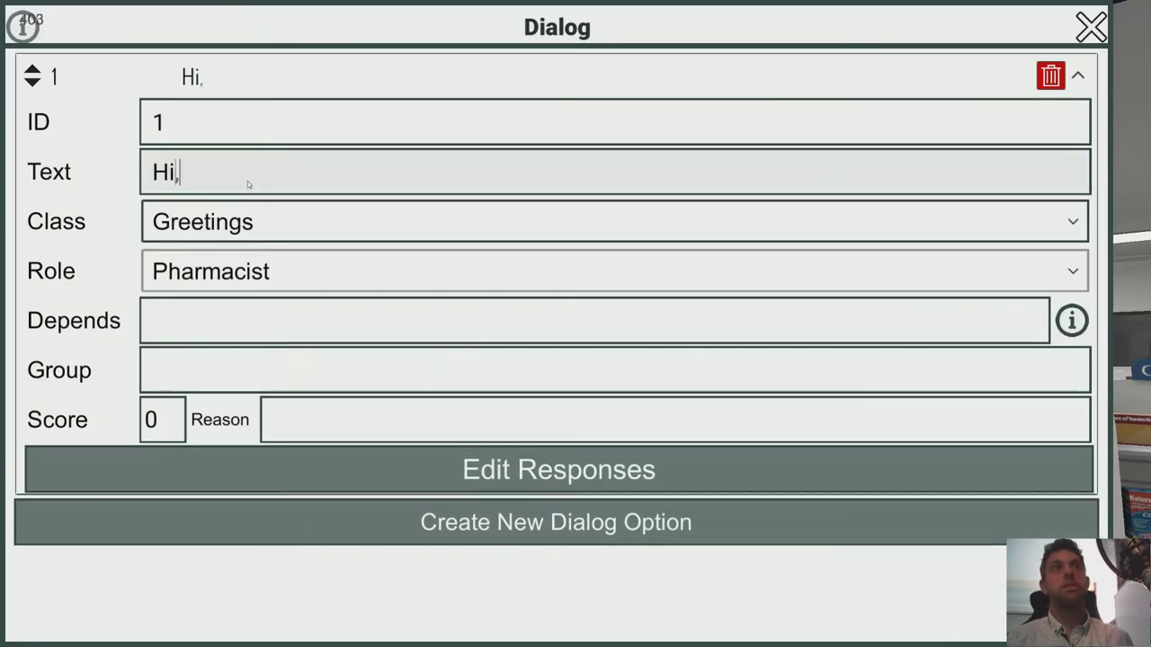
{"action": "type", "text": " I'm %%"}
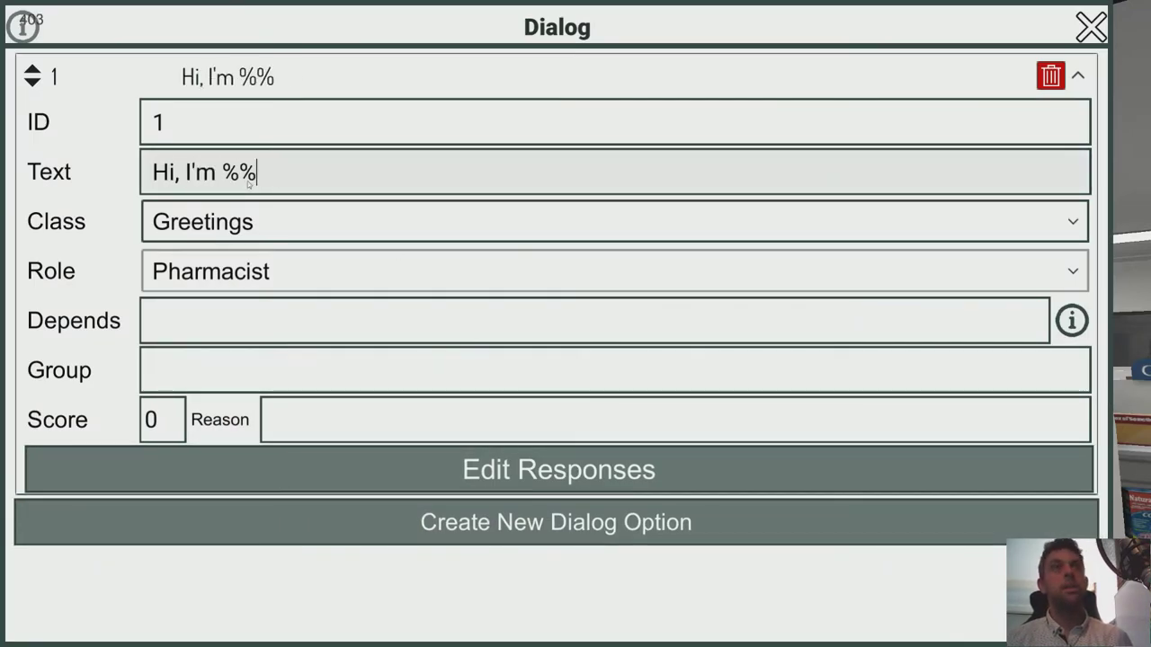
{"action": "type", "text": "playername%% th"}
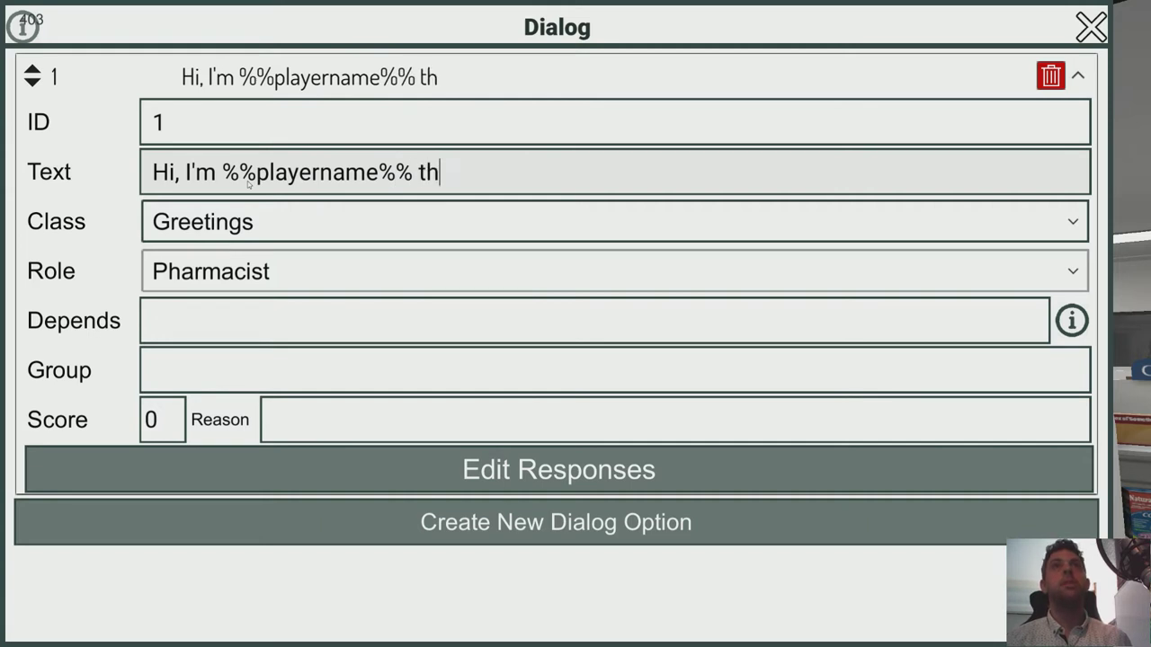
{"action": "type", "text": "e Pharmacist on duty. Ho"}
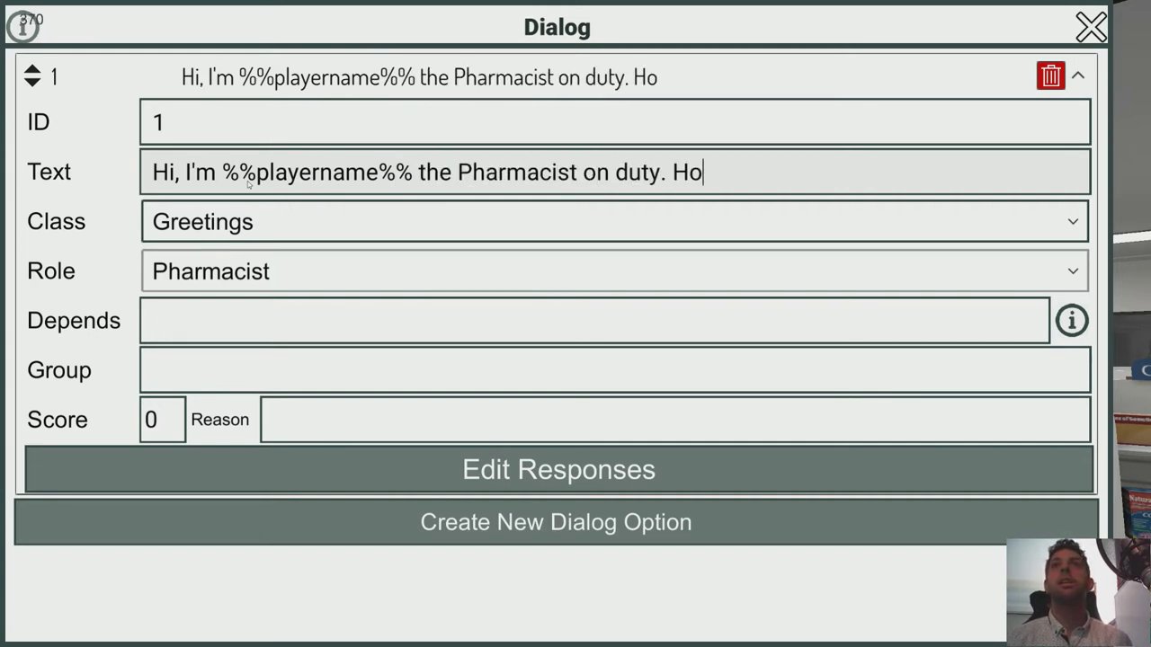
{"action": "type", "text": "w can I help you?"}
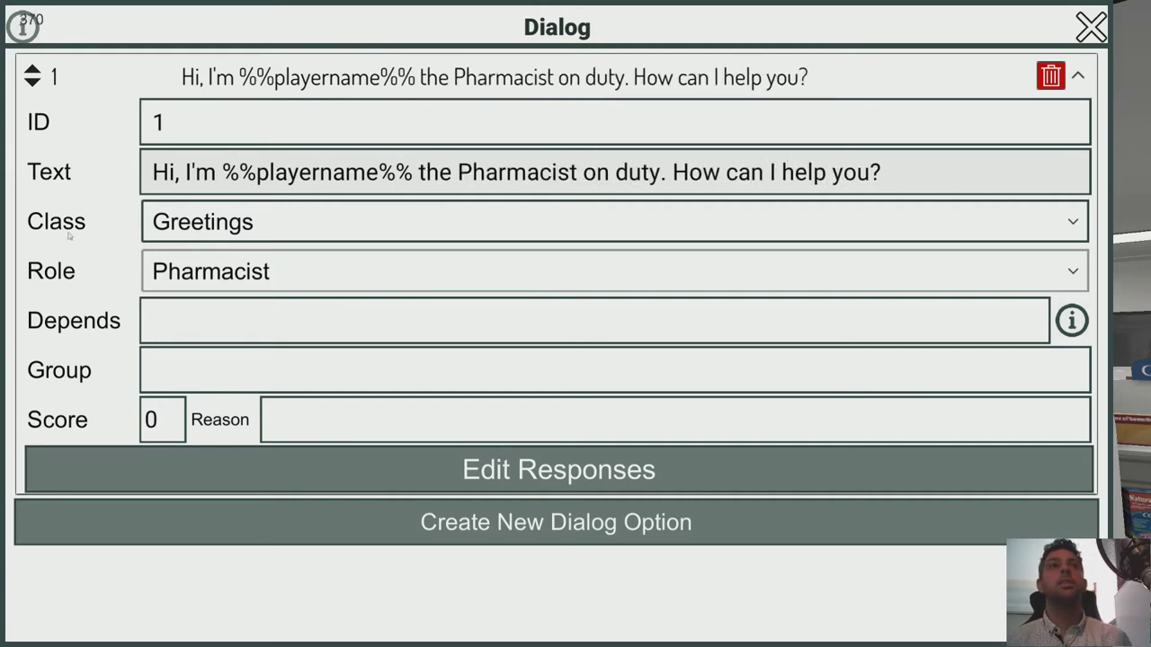
{"action": "left_click", "coordinate": [160, 421]}
{"action": "type", "text": "1"}
{"action": "left_click", "coordinate": [343, 435]}
{"action": "type", "text": "A polite a"}
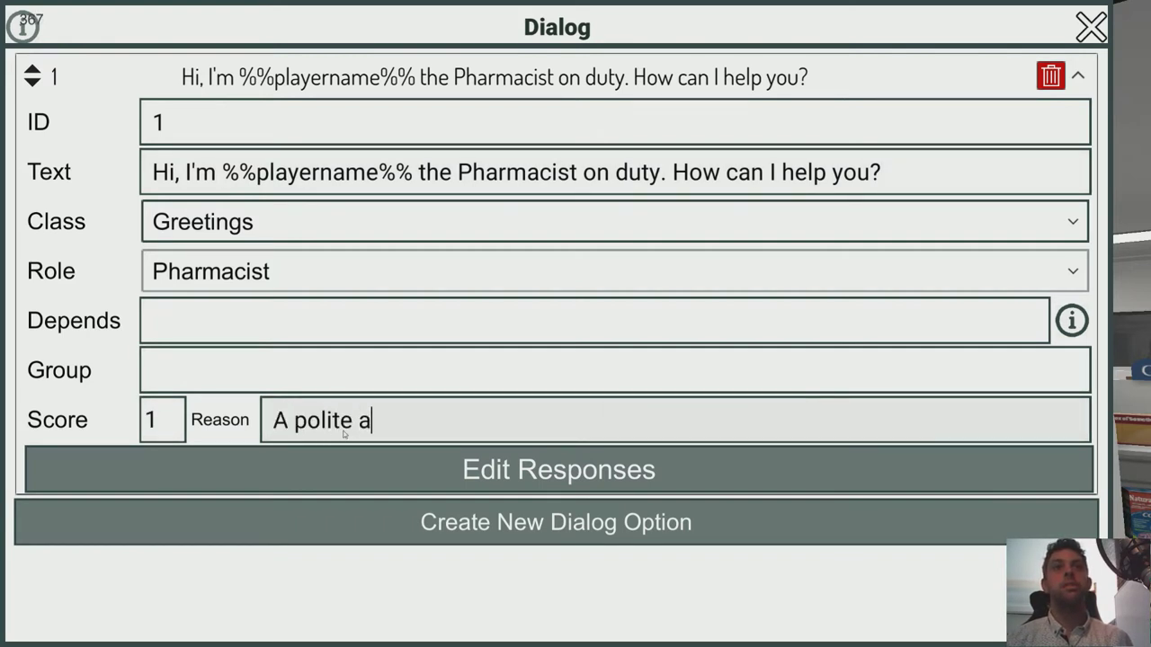
{"action": "type", "text": "nd professional introduction."}
Set the greeting's group to 'intro' and add a first response with a speech entry.
{"action": "left_click", "coordinate": [213, 327]}
{"action": "left_click", "coordinate": [220, 380]}
{"action": "type", "text": "intro"}
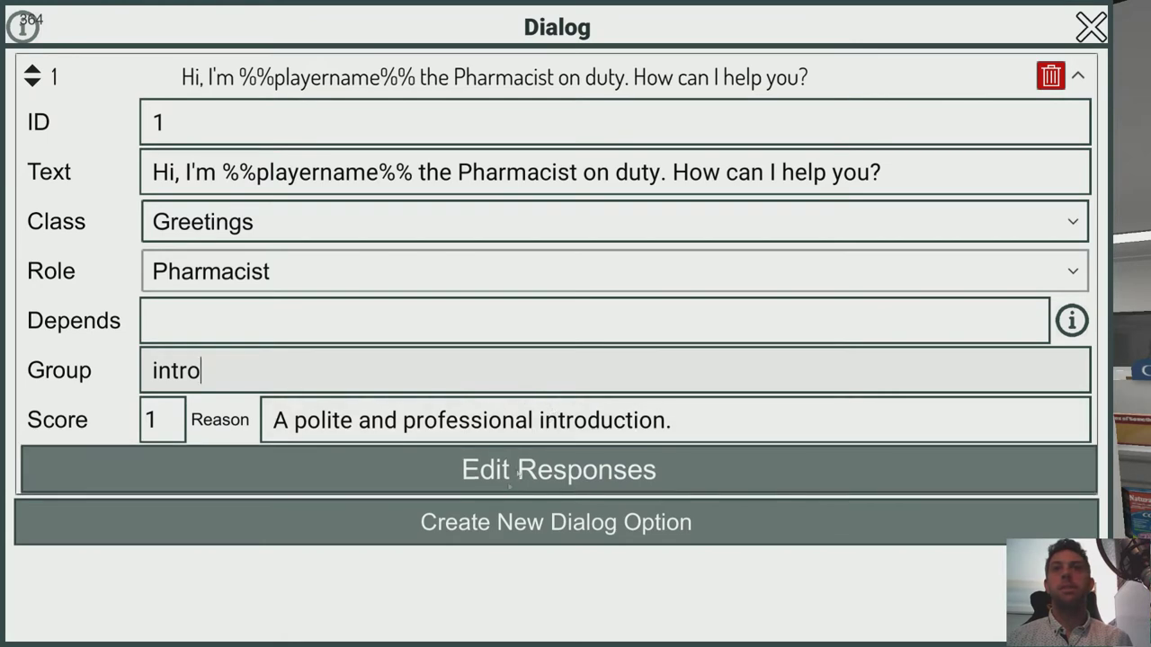
{"action": "left_click", "coordinate": [558, 469]}
{"action": "left_click", "coordinate": [300, 72]}
{"action": "left_click", "coordinate": [300, 167]}
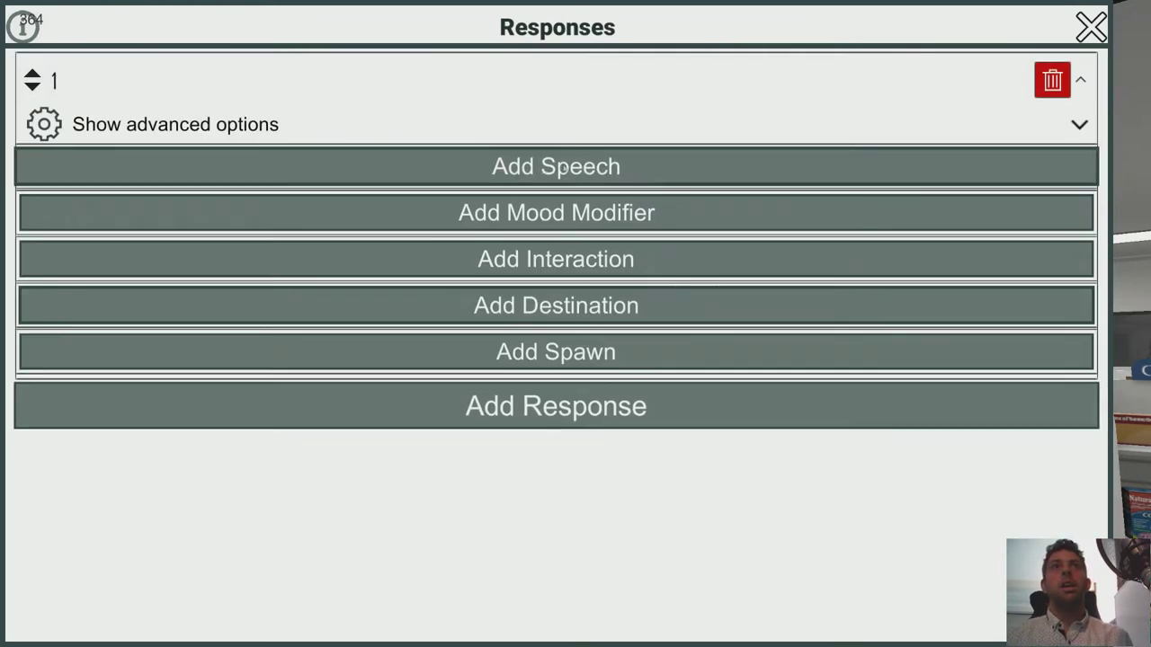
Give patient1 the line 'Hi, my doctor gave me this new prescription.'.
{"action": "left_click", "coordinate": [378, 172]}
{"action": "left_click", "coordinate": [114, 212]}
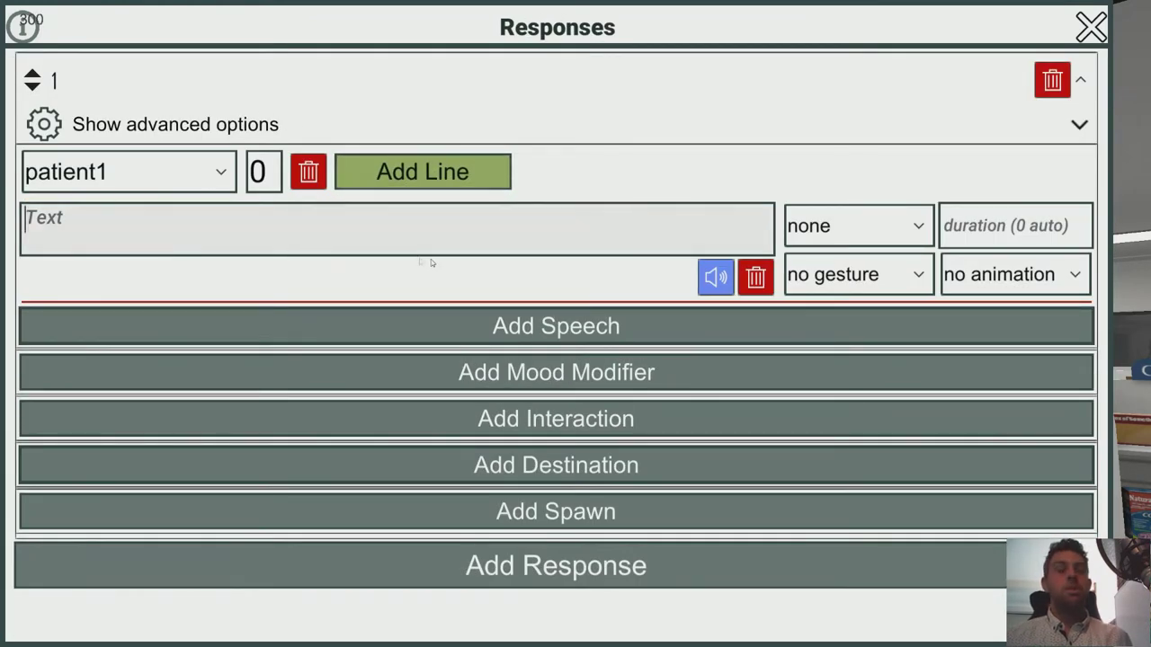
{"action": "type", "text": "Hi, my doctor ca"}
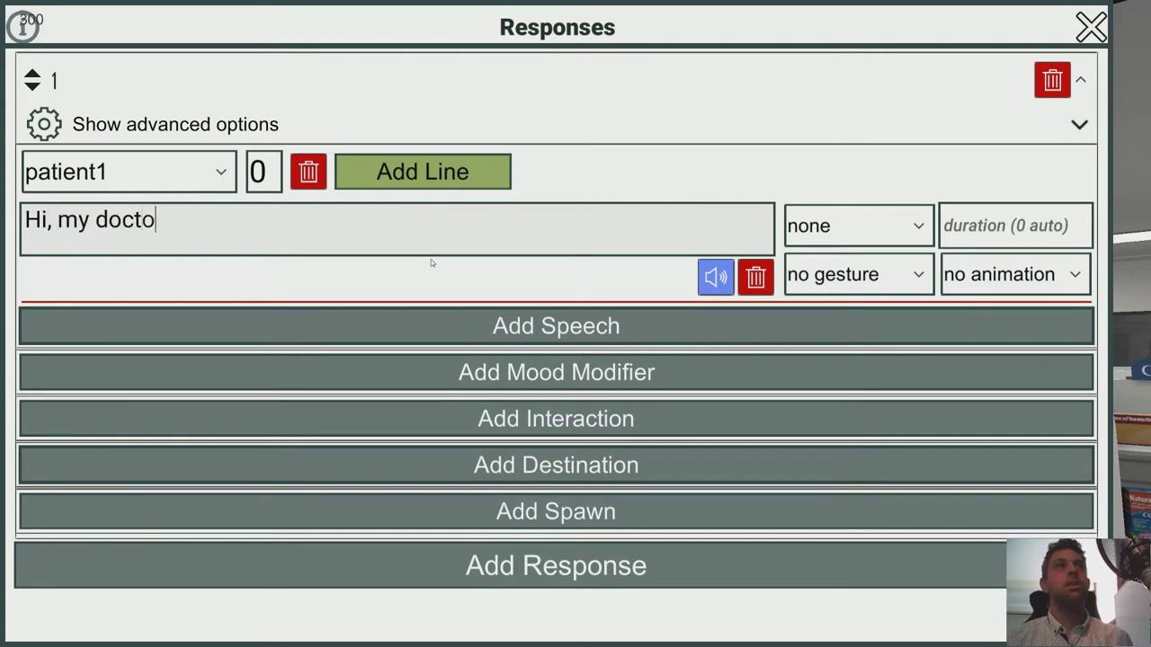
{"action": "key", "text": "BackSpace"}
{"action": "key", "text": "BackSpace"}
{"action": "type", "text": "gave me t"}
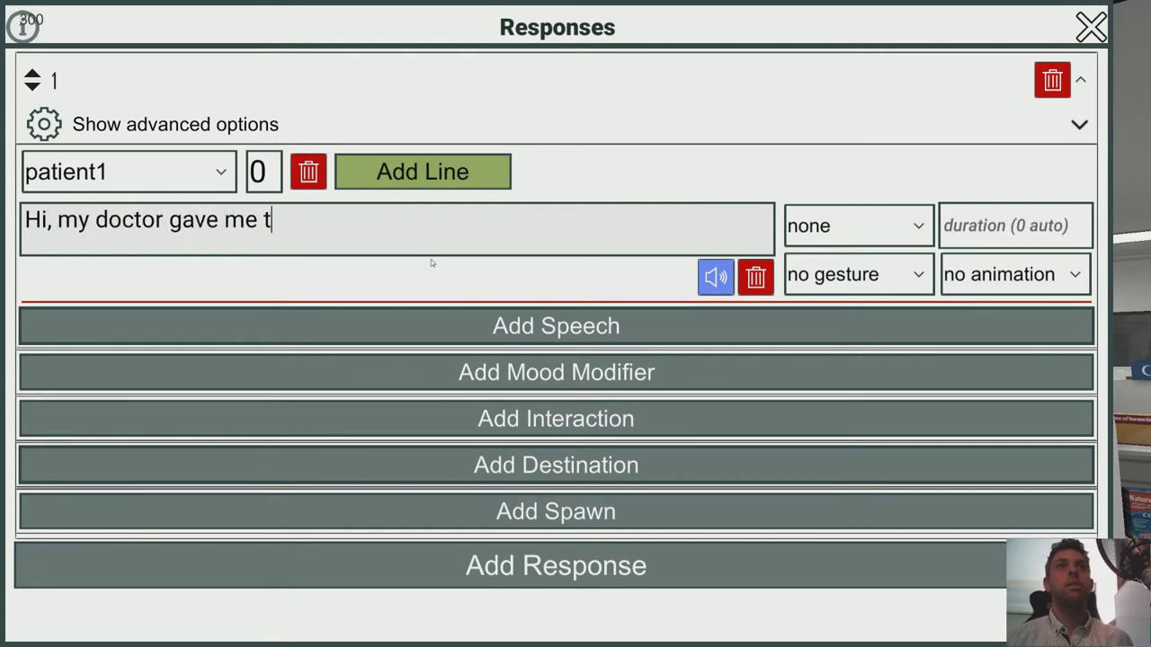
{"action": "type", "text": "his new prescription."}
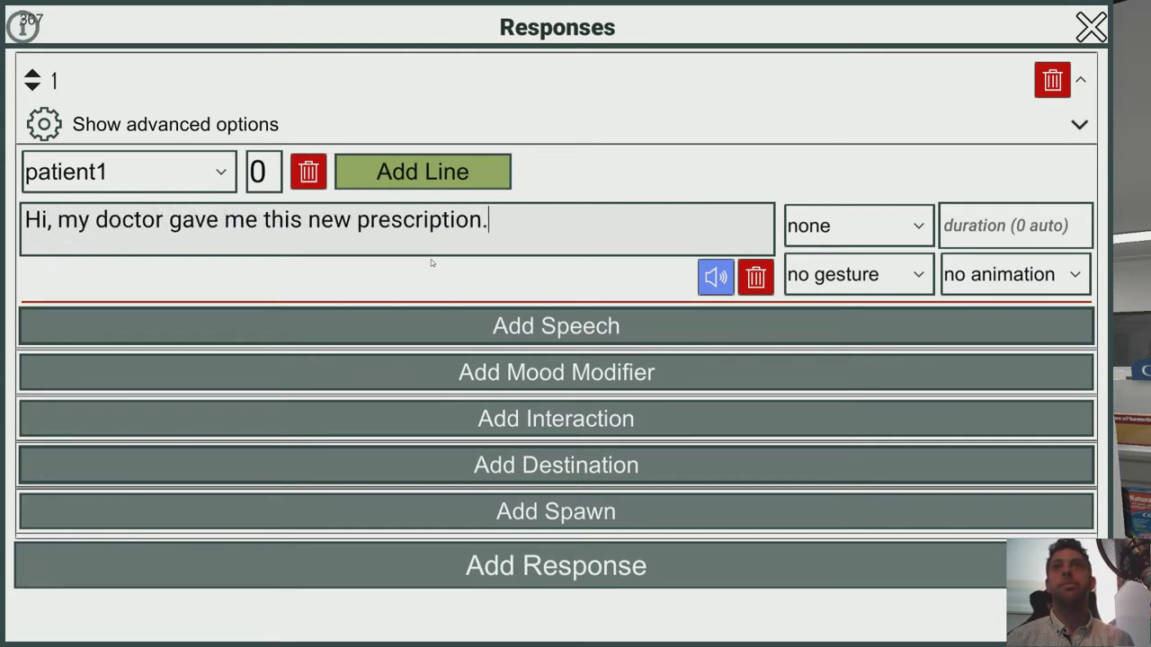
Set the line's gesture to happy_hand_gesture, animation to happy, and add a 0.2 anger mood modifier.
{"action": "left_click", "coordinate": [881, 284]}
{"action": "scroll", "coordinate": [859, 360], "scroll_direction": "down", "scroll_amount": 3}
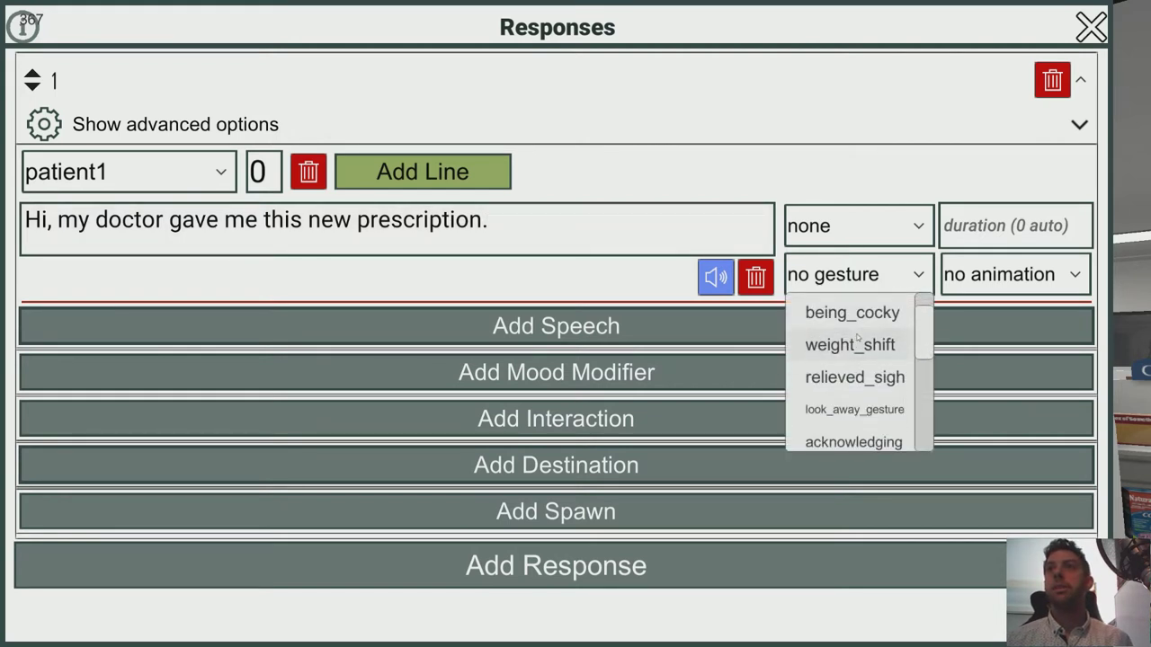
{"action": "left_click", "coordinate": [855, 364]}
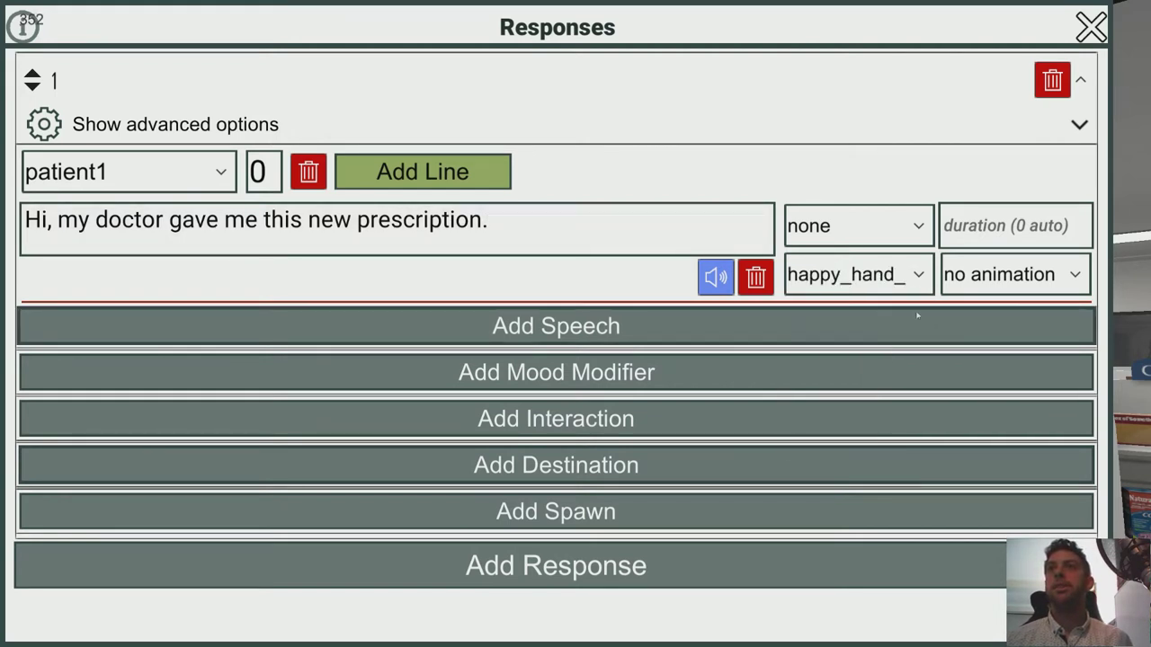
{"action": "left_click", "coordinate": [1007, 282]}
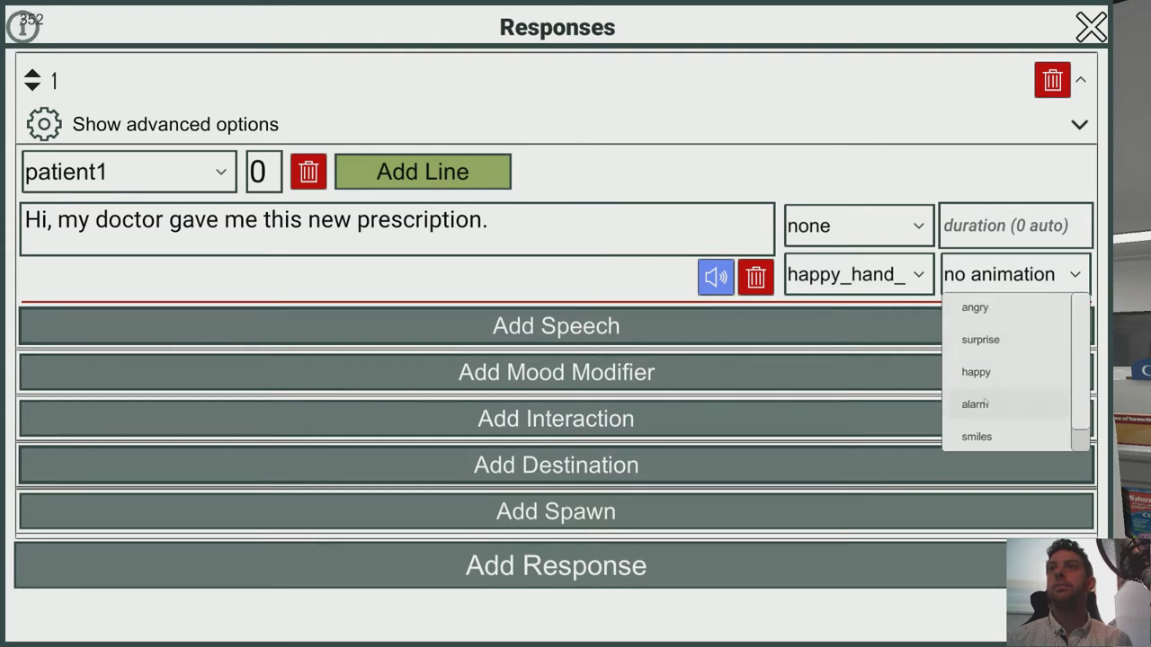
{"action": "left_click", "coordinate": [980, 371]}
{"action": "left_click", "coordinate": [618, 377]}
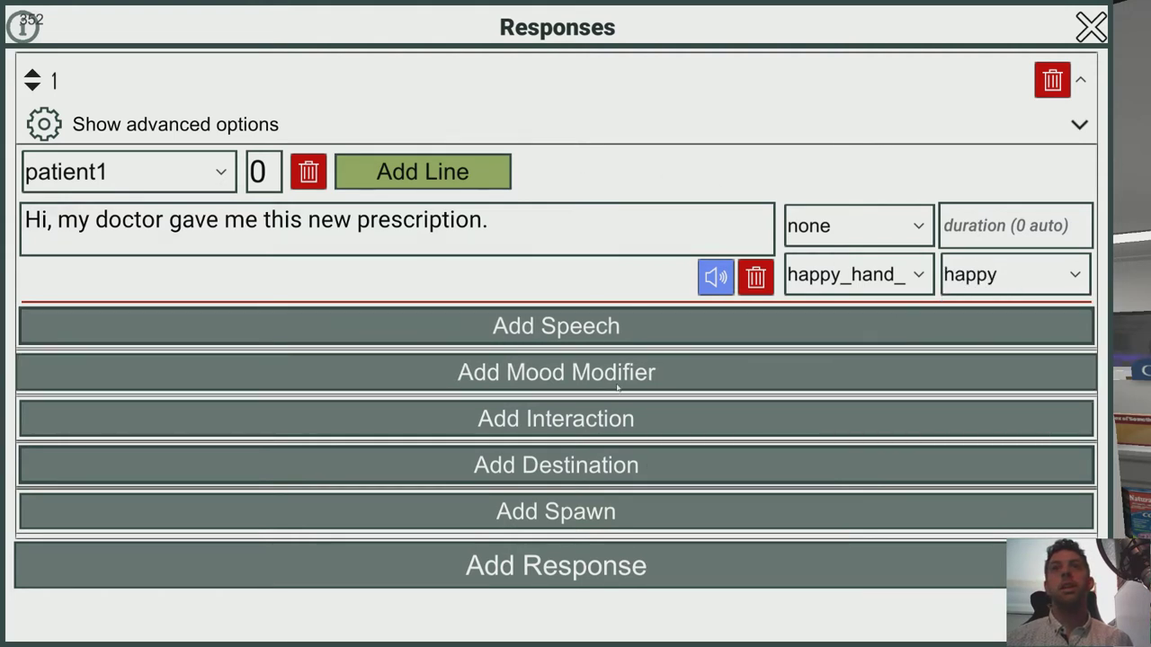
{"action": "left_click", "coordinate": [624, 398]}
{"action": "type", "text": "0.2"}
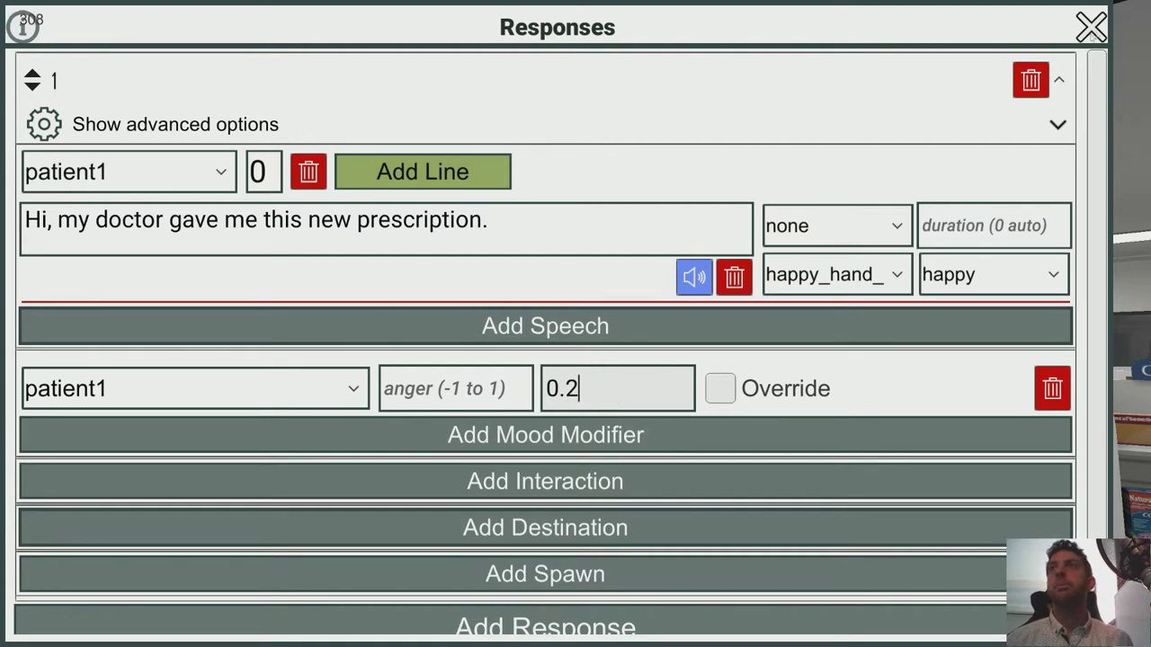
Close the responses editor and create a second dialog option.
{"action": "left_click", "coordinate": [1090, 30]}
{"action": "left_click", "coordinate": [430, 137]}
{"action": "left_click", "coordinate": [210, 225]}
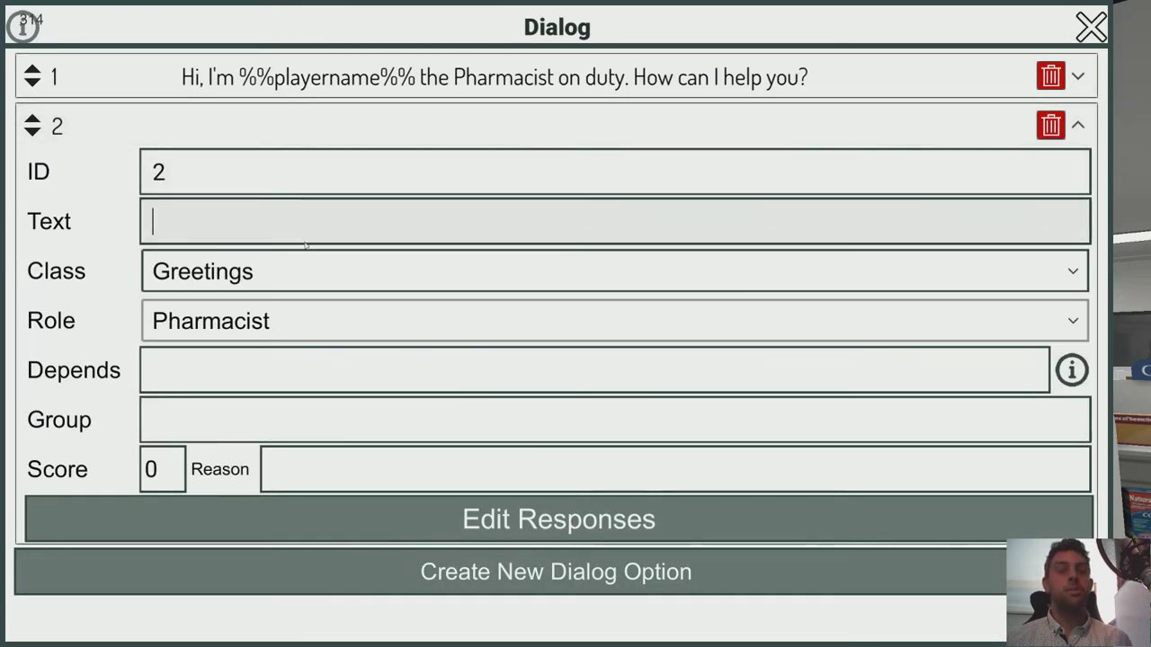
Give option 2 the text 'Hi, what can I do for you?', group 'intro', and a reason about introducing yourself as pharmacist.
{"action": "type", "text": "Hi, what can "}
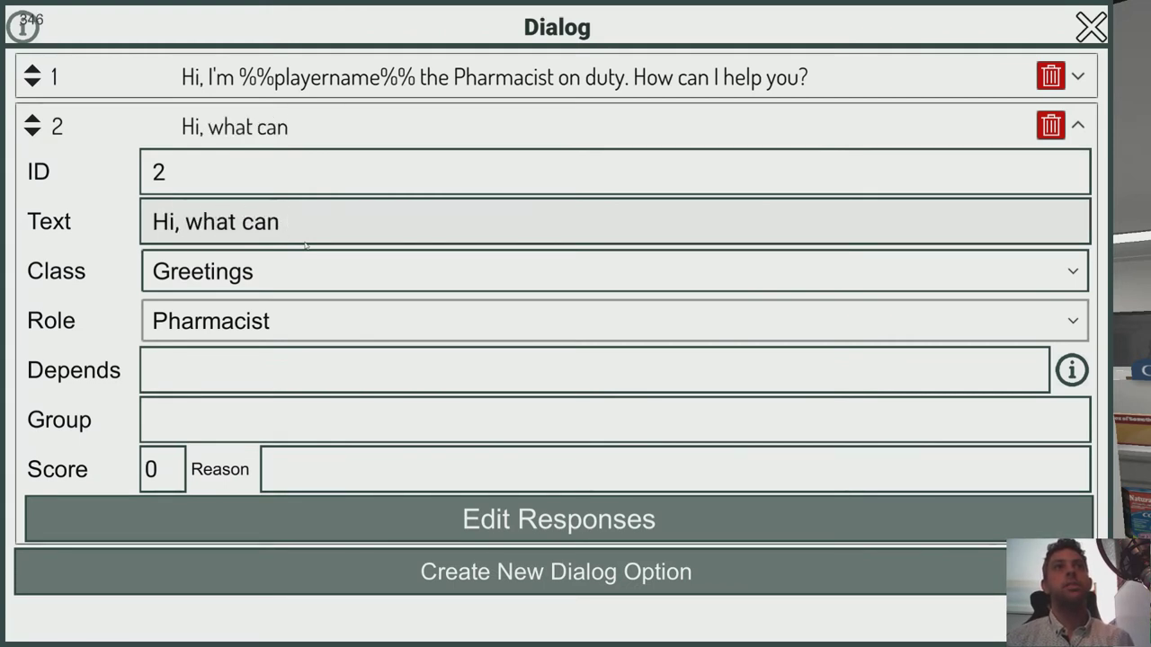
{"action": "type", "text": "I do for you?"}
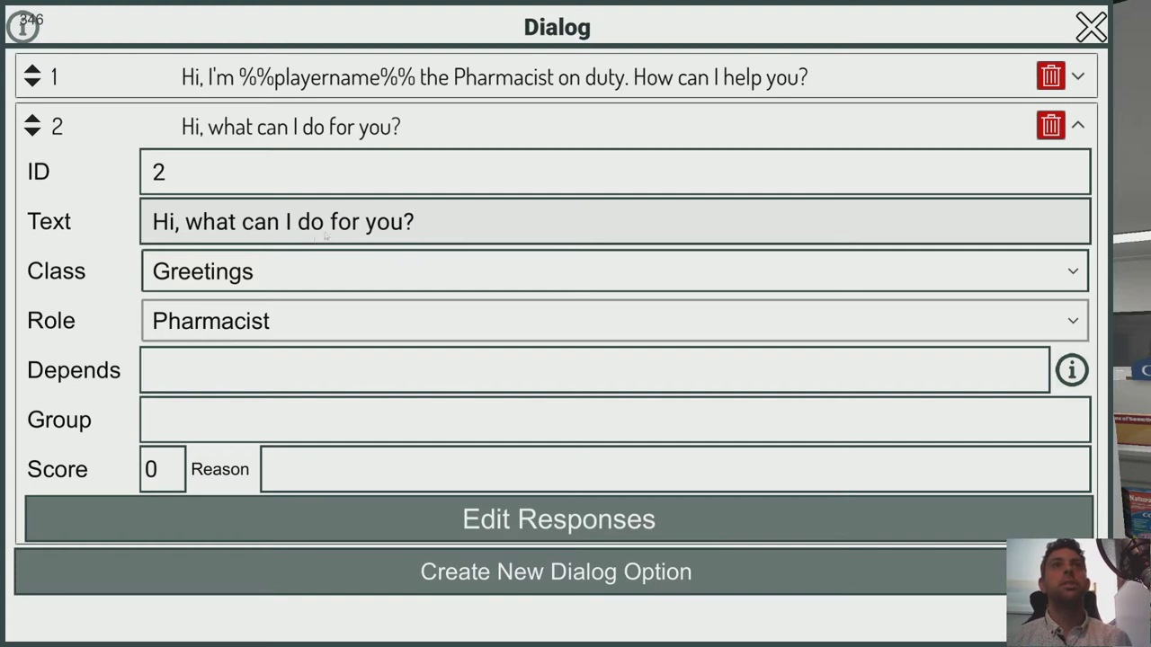
{"action": "left_click", "coordinate": [205, 388]}
{"action": "left_click", "coordinate": [276, 427]}
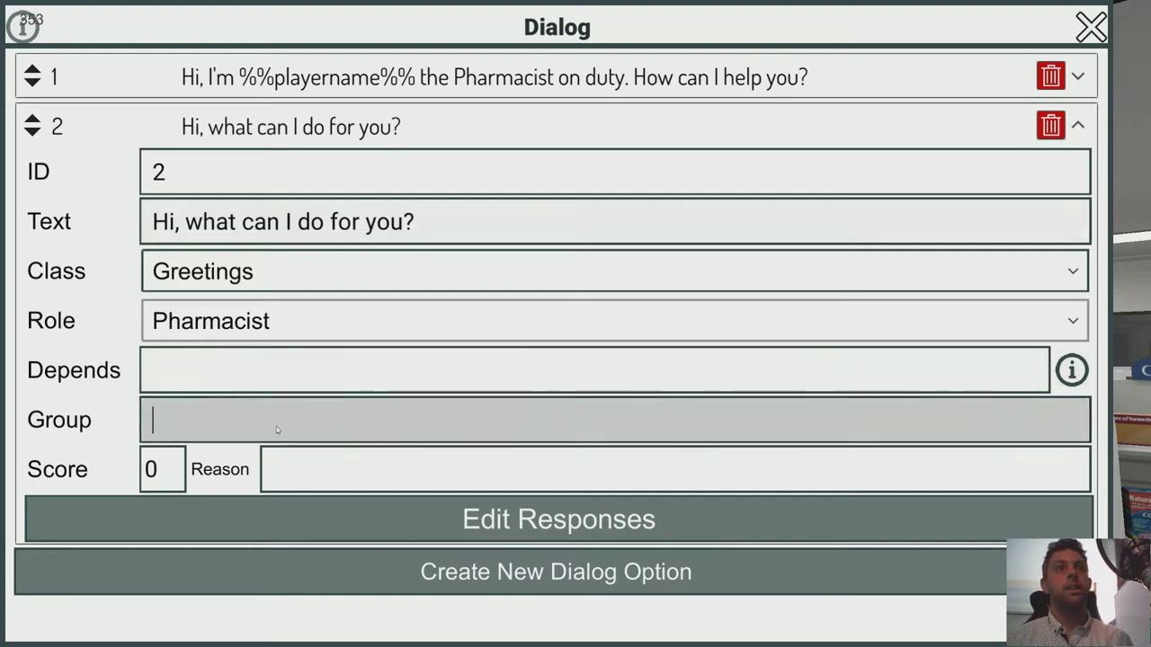
{"action": "type", "text": "intro"}
{"action": "left_click", "coordinate": [356, 483]}
{"action": "type", "text": "T"}
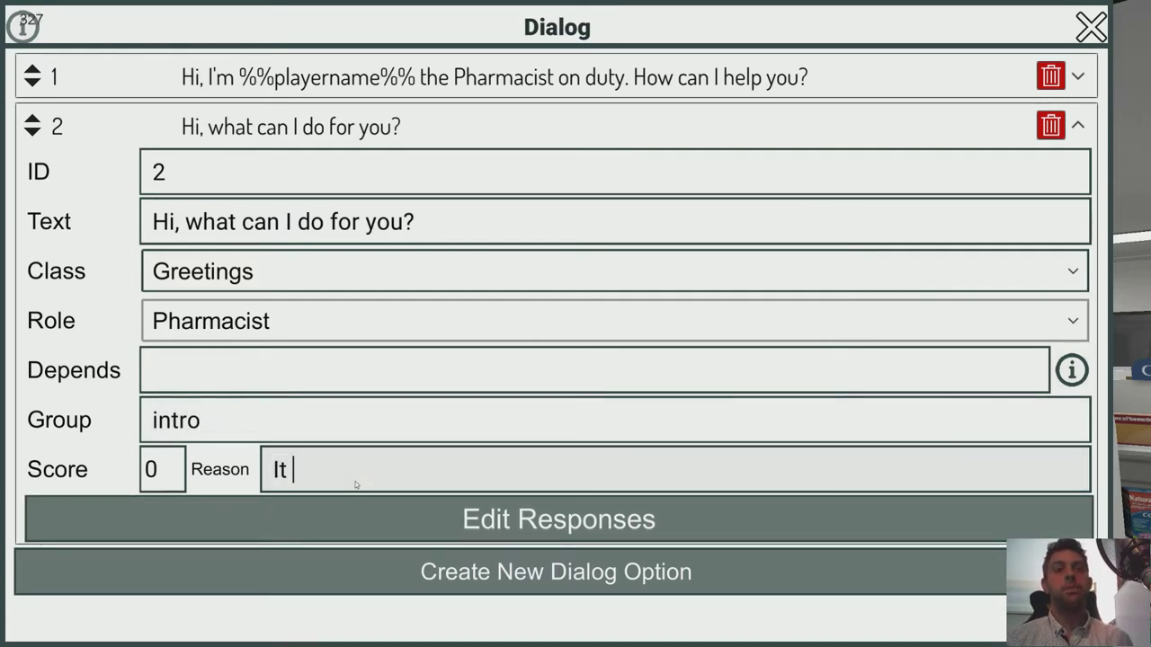
{"action": "type", "text": " would be more pr"}
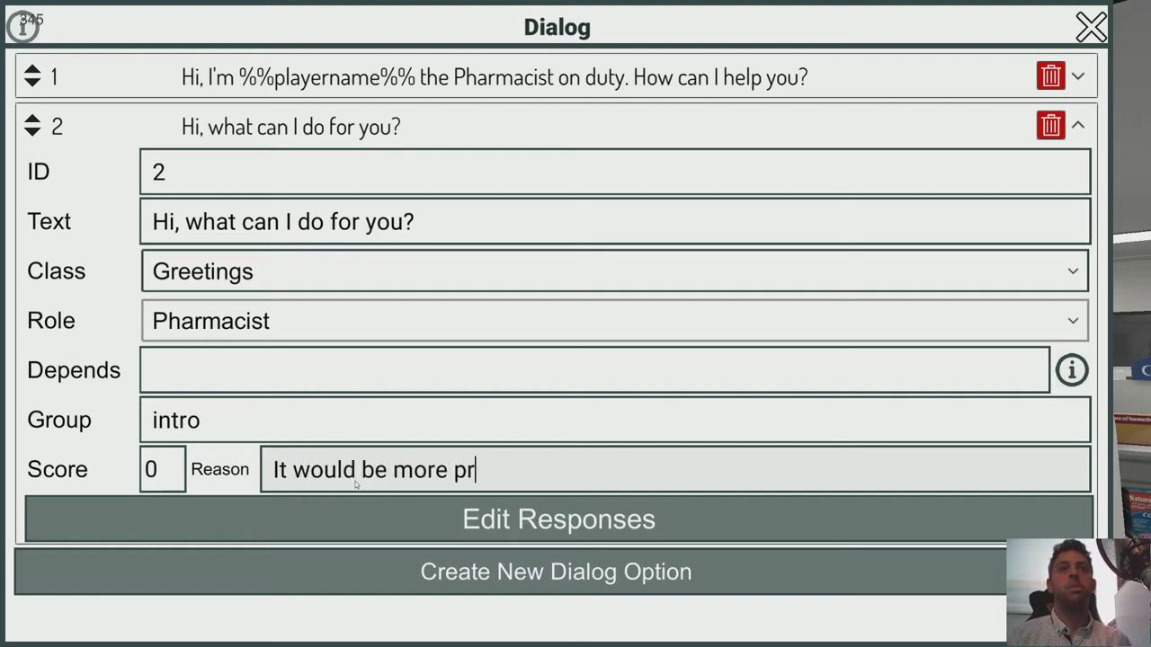
{"action": "type", "text": "ofessional to intro"}
{"action": "type", "text": "duce y"}
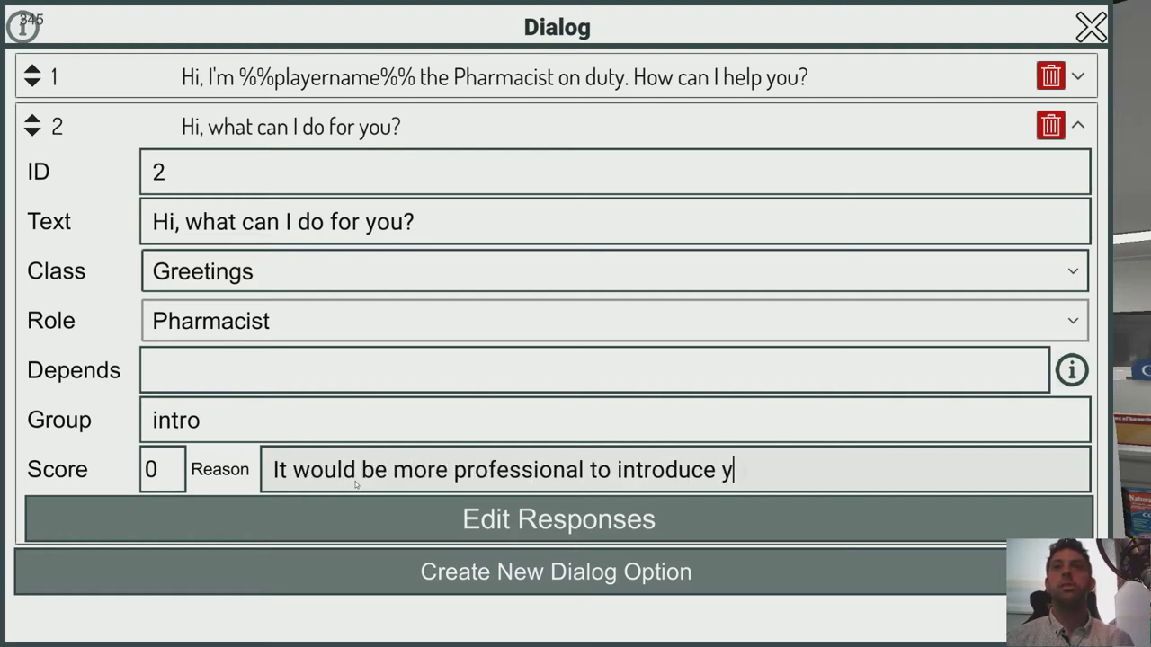
{"action": "type", "text": "ourself as the pharmacist."}
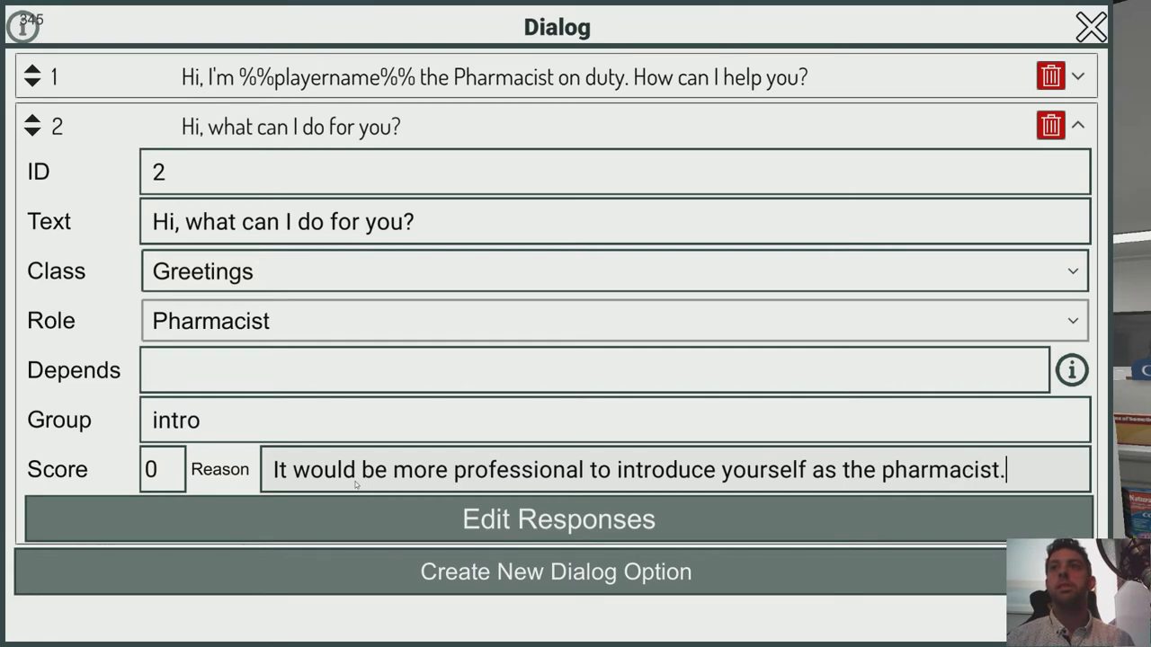
{"action": "left_click", "coordinate": [526, 502]}
Add a response where patient1 says 'Hi, my doctor gave me this new prescription.'.
{"action": "left_click", "coordinate": [424, 76]}
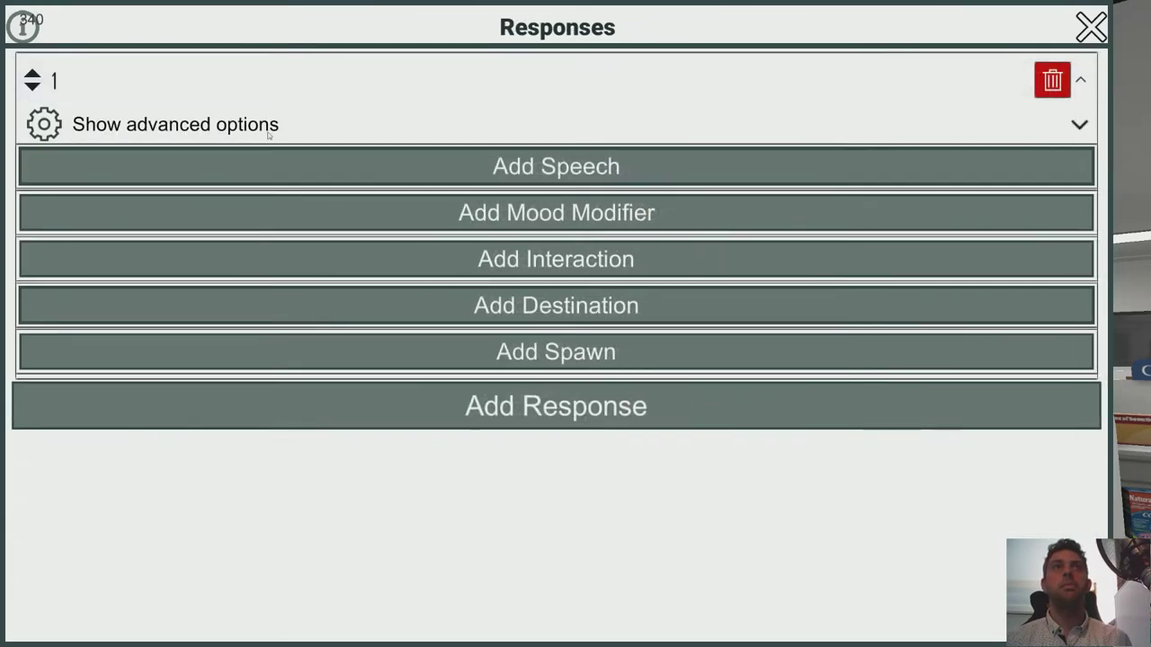
{"action": "left_click", "coordinate": [519, 167]}
{"action": "left_click", "coordinate": [422, 171]}
{"action": "left_click", "coordinate": [286, 226]}
{"action": "type", "text": "Hi, my doctor gave me "}
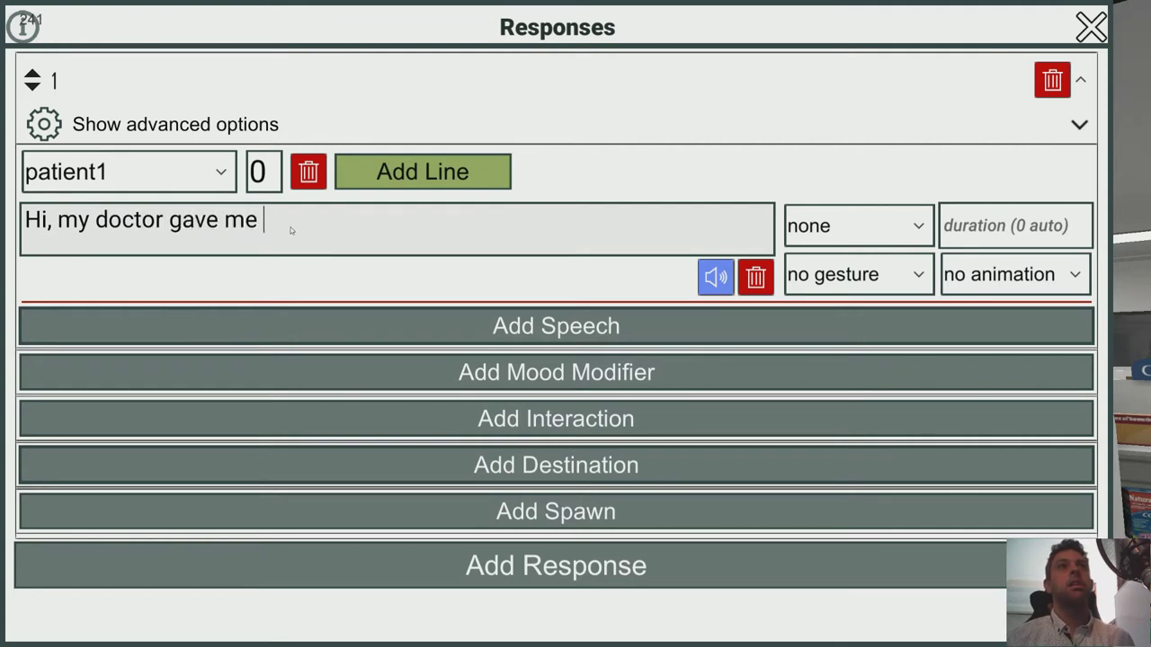
{"action": "type", "text": "this new prescription."}
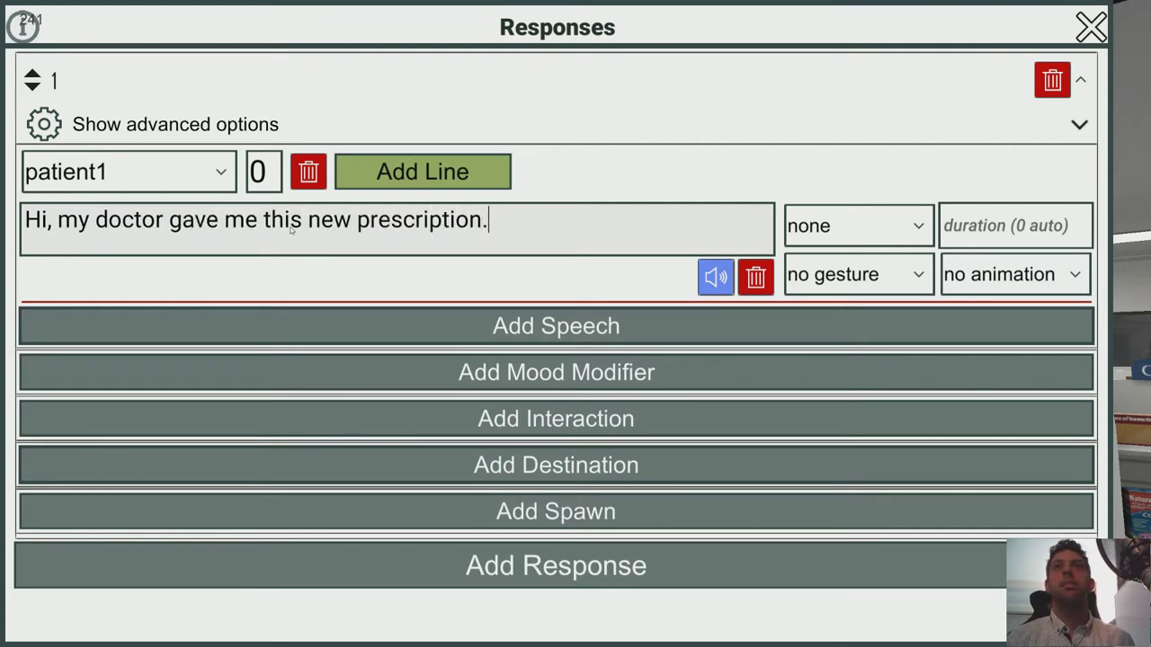
Give the line the happy_hand_gesture and close the Responses and Dialog editors.
{"action": "left_click", "coordinate": [854, 275]}
{"action": "scroll", "coordinate": [847, 396], "scroll_direction": "down", "scroll_amount": 3}
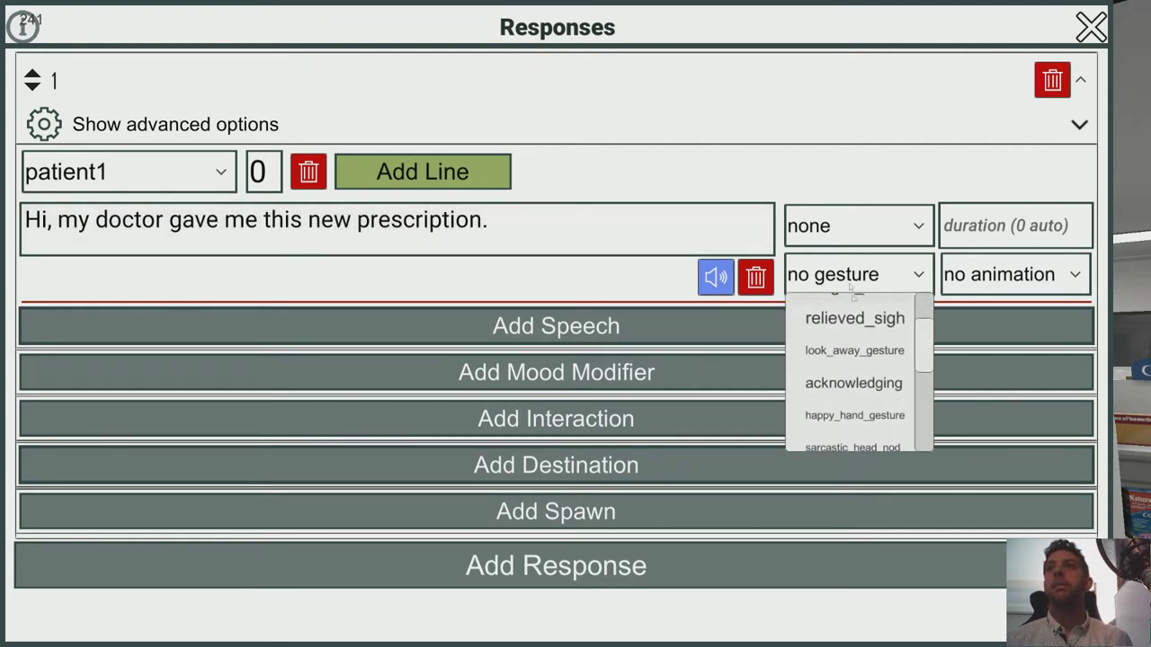
{"action": "left_click", "coordinate": [847, 410]}
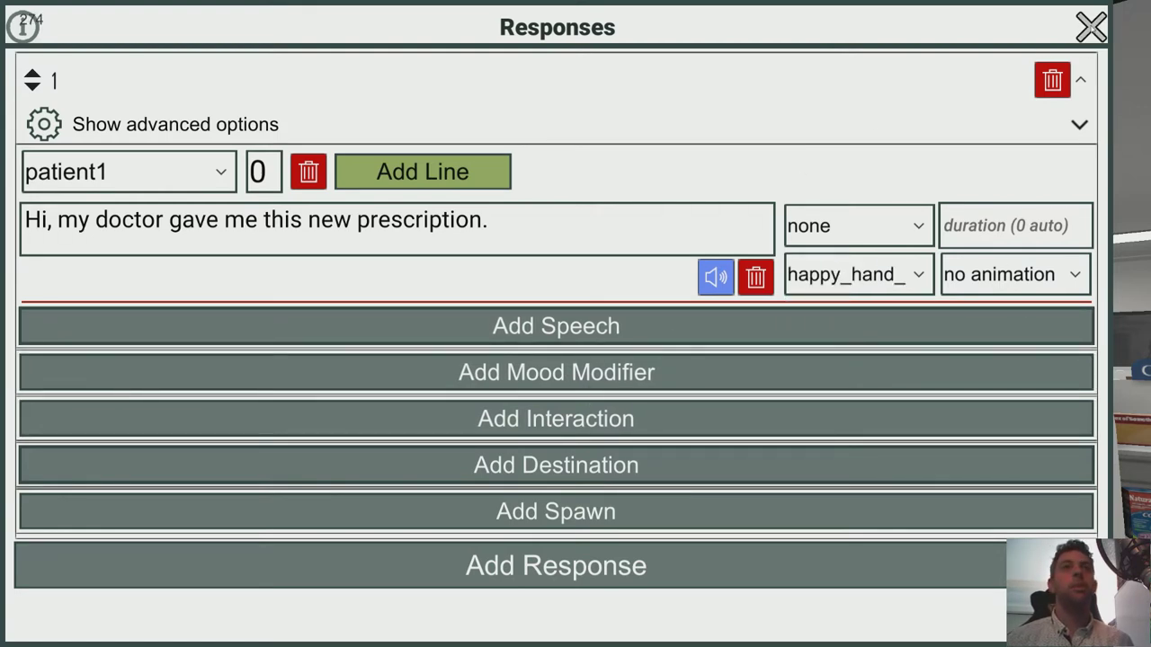
{"action": "left_click", "coordinate": [1091, 27]}
{"action": "left_click", "coordinate": [1123, 23]}
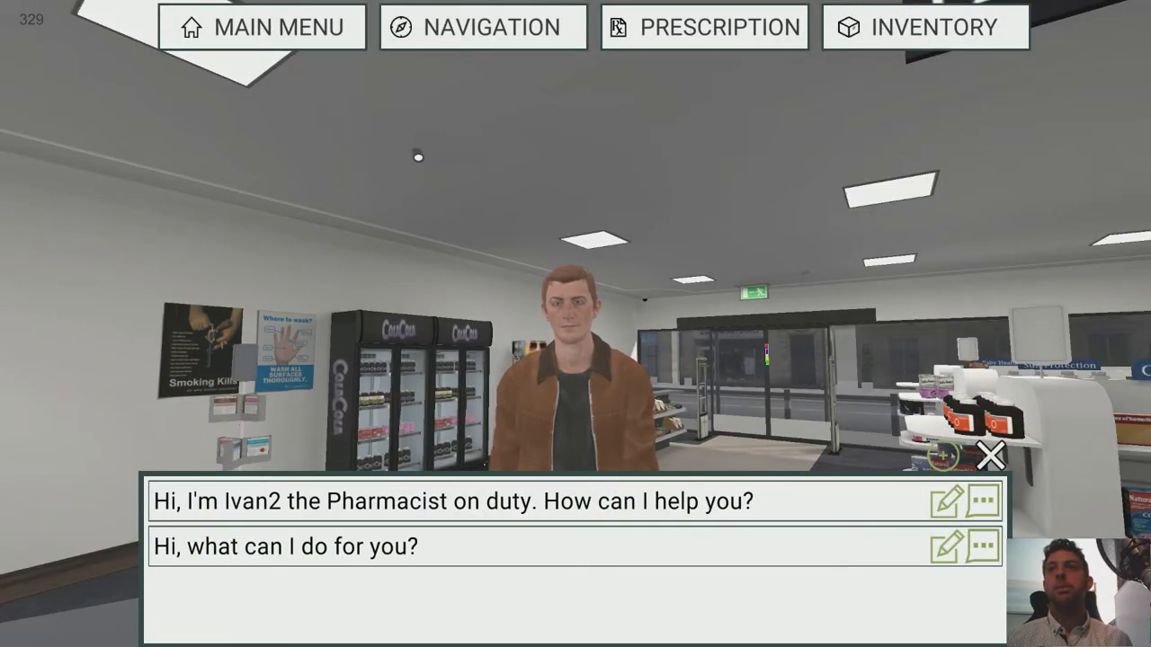
Try the 'Hi, what can I do for you?' greeting, review its response and dialog settings, then close the chat.
{"action": "left_click", "coordinate": [494, 546]}
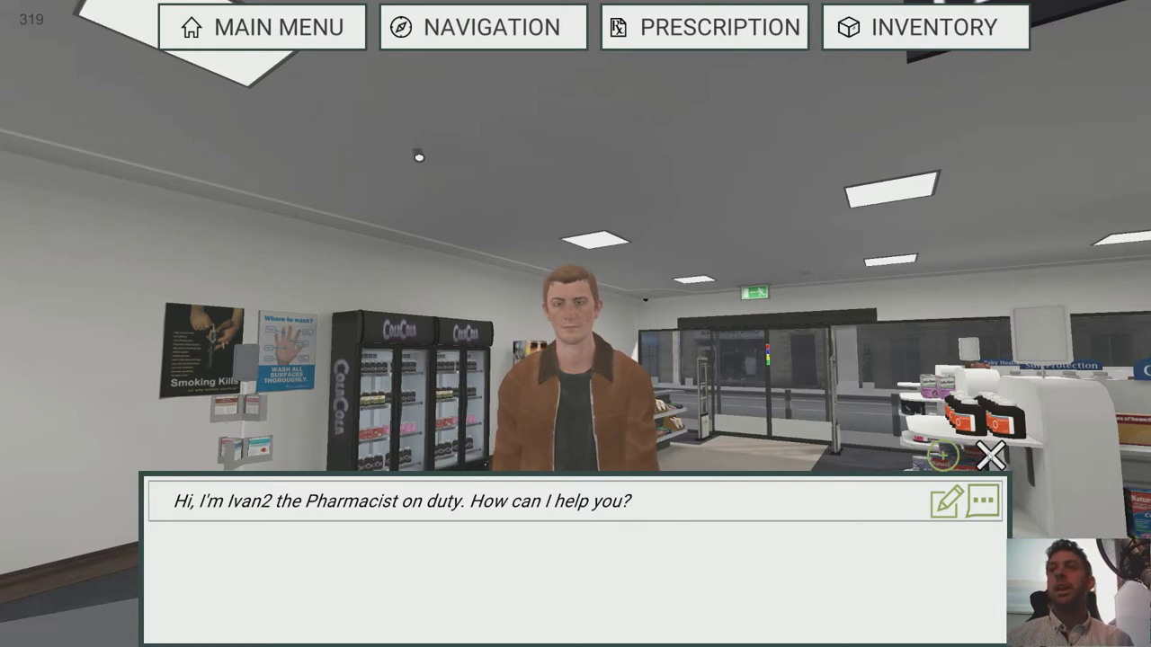
{"action": "left_click", "coordinate": [993, 507]}
{"action": "left_click", "coordinate": [1090, 27]}
{"action": "left_click", "coordinate": [945, 500]}
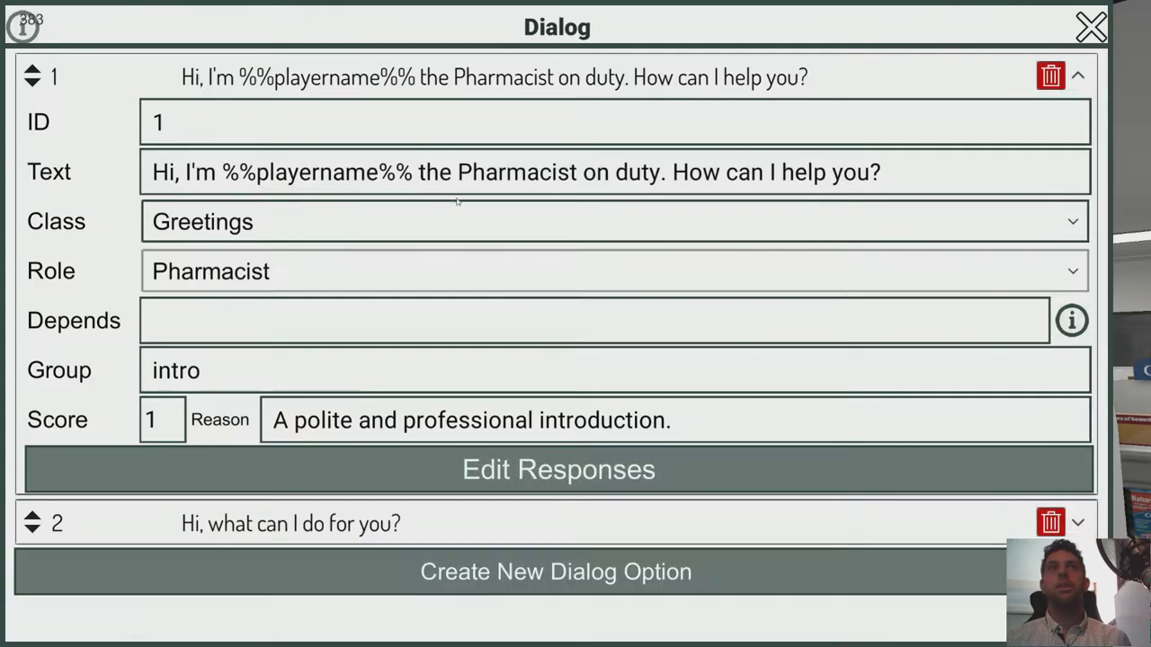
{"action": "left_click", "coordinate": [1092, 27]}
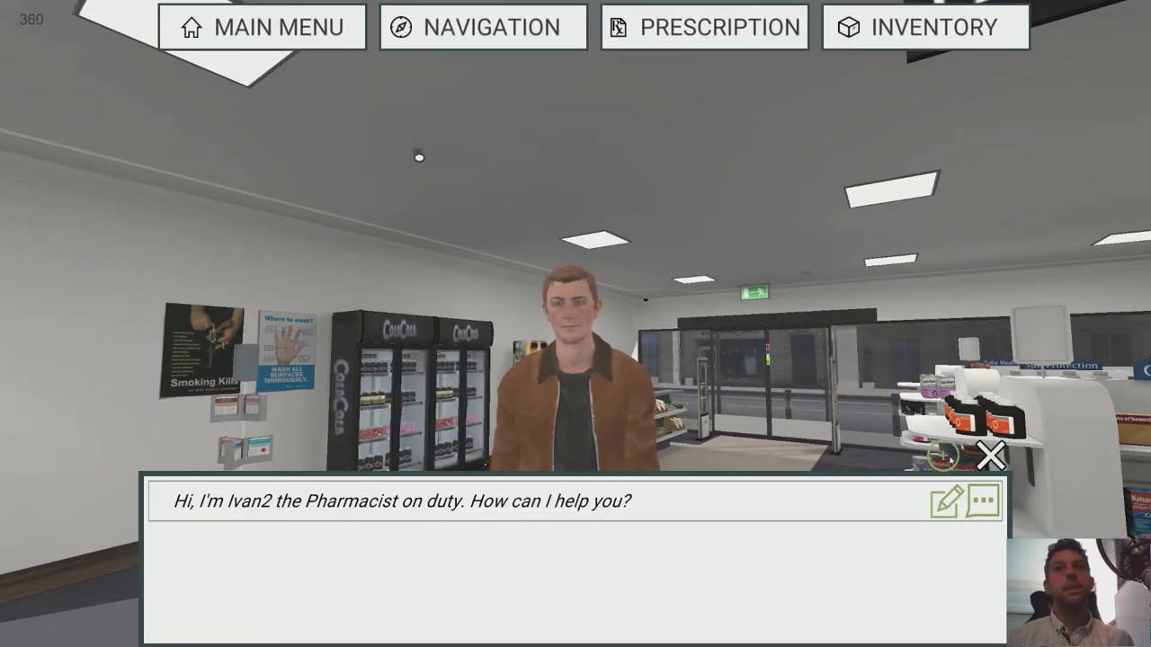
{"action": "left_click", "coordinate": [990, 456]}
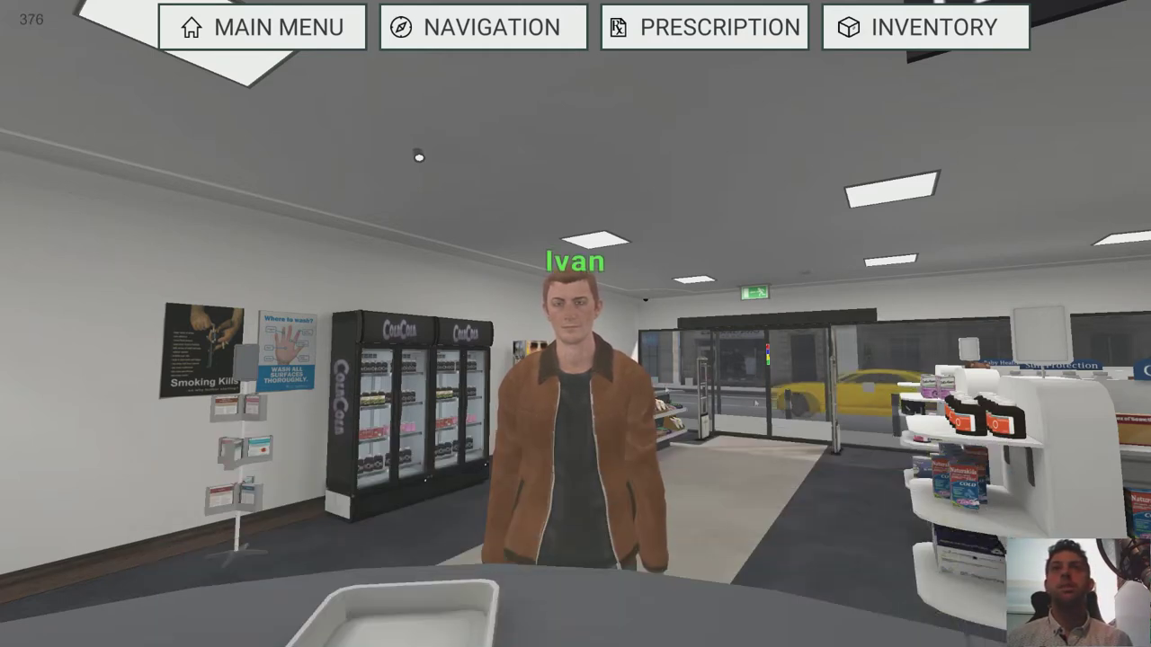
Add a prescription for Aristocort 0.02% [100g] to the patient's prescription data.
{"action": "left_click", "coordinate": [100, 326]}
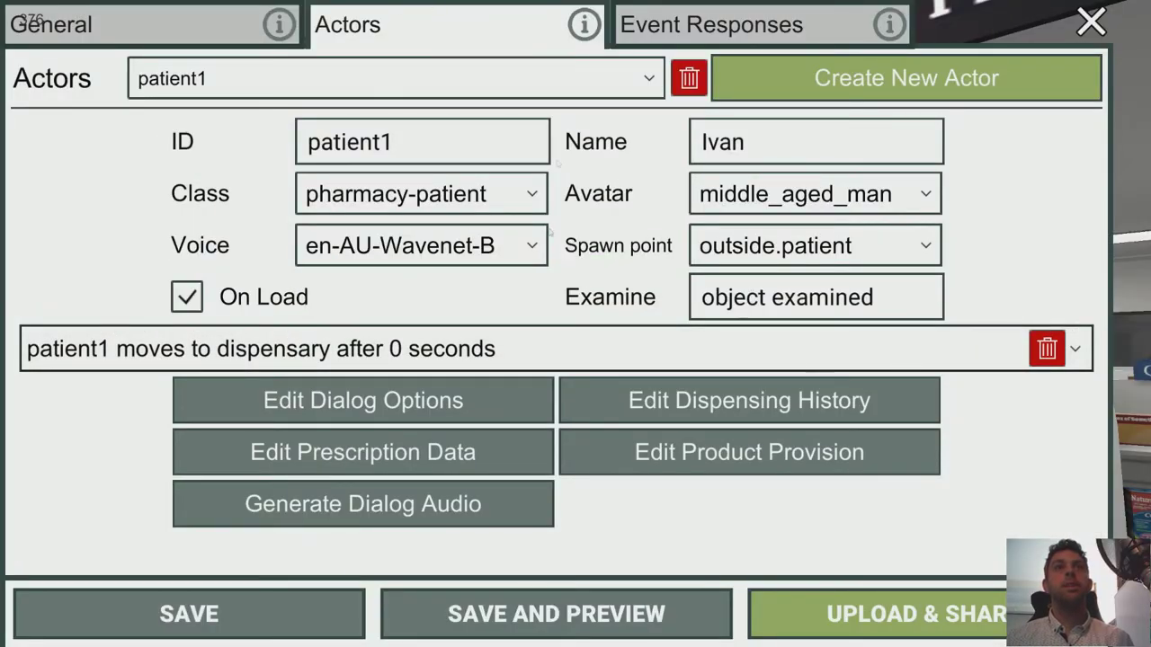
{"action": "left_click", "coordinate": [320, 457]}
{"action": "left_click", "coordinate": [484, 90]}
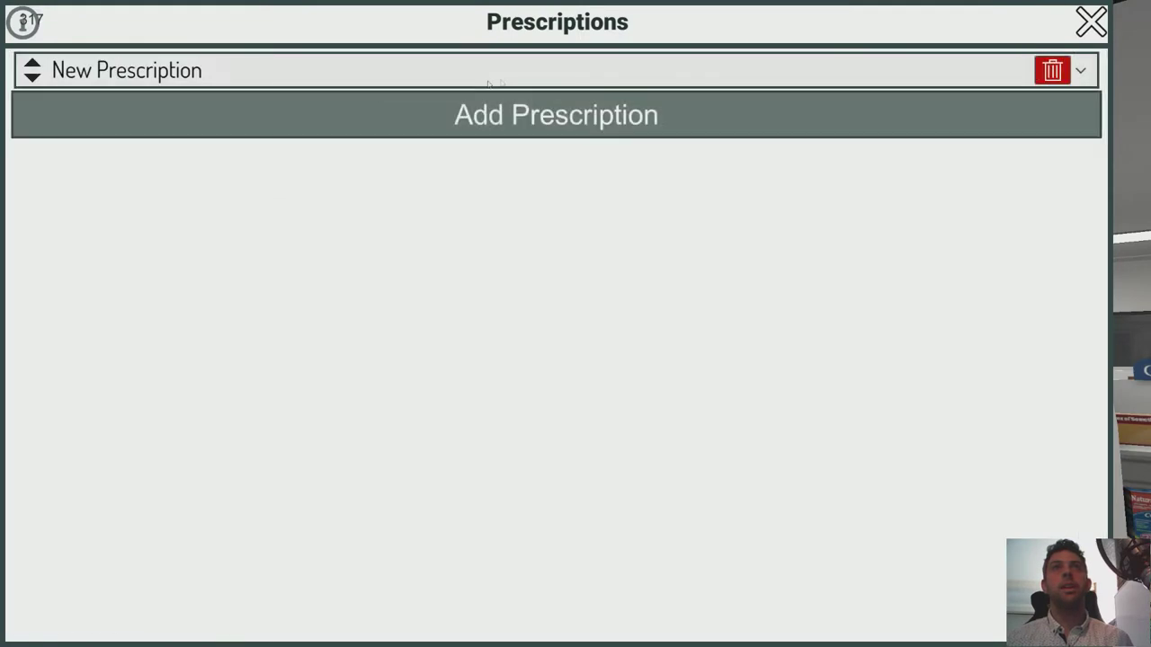
{"action": "left_click", "coordinate": [273, 79]}
{"action": "left_click", "coordinate": [656, 173]}
{"action": "type", "text": "aristo"}
{"action": "left_click", "coordinate": [282, 257]}
Set the prescription's directions to '3 d', quantity 1 and repeats 1.
{"action": "triple_click", "coordinate": [306, 237]}
{"action": "type", "text": "3 d"}
{"action": "left_click", "coordinate": [280, 347]}
{"action": "type", "text": "1"}
{"action": "left_click", "coordinate": [276, 409]}
{"action": "type", "text": "1"}
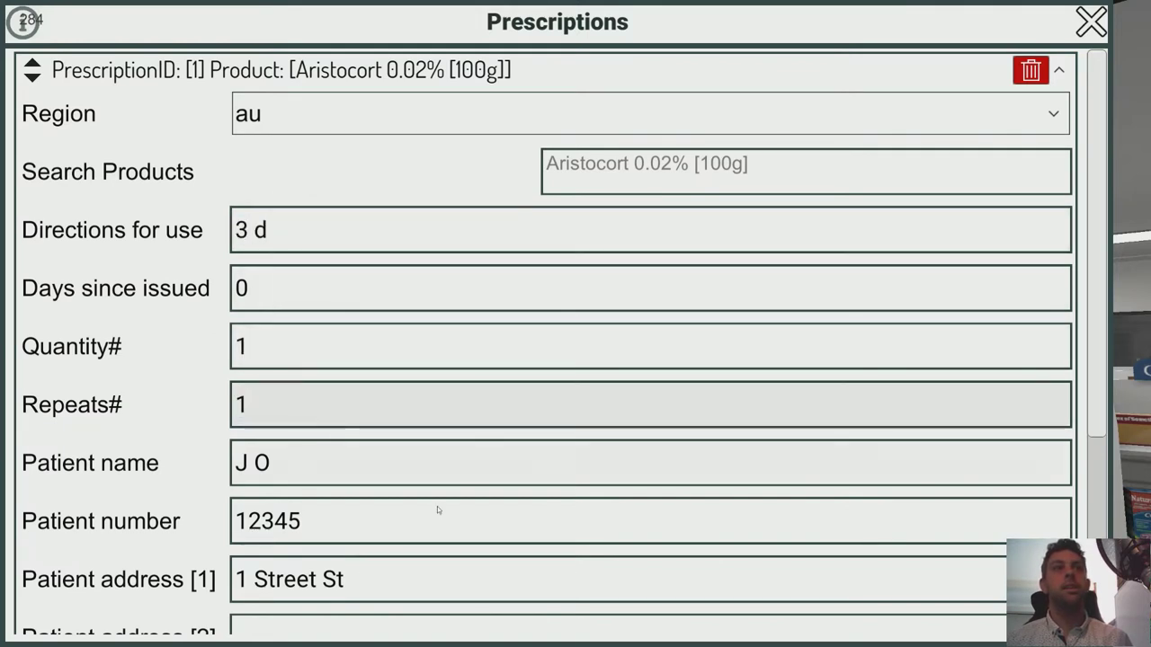
{"action": "scroll", "coordinate": [437, 506], "scroll_direction": "down", "scroll_amount": 4}
Replace the prescriber's surname and close the prescription data.
{"action": "left_click", "coordinate": [342, 385]}
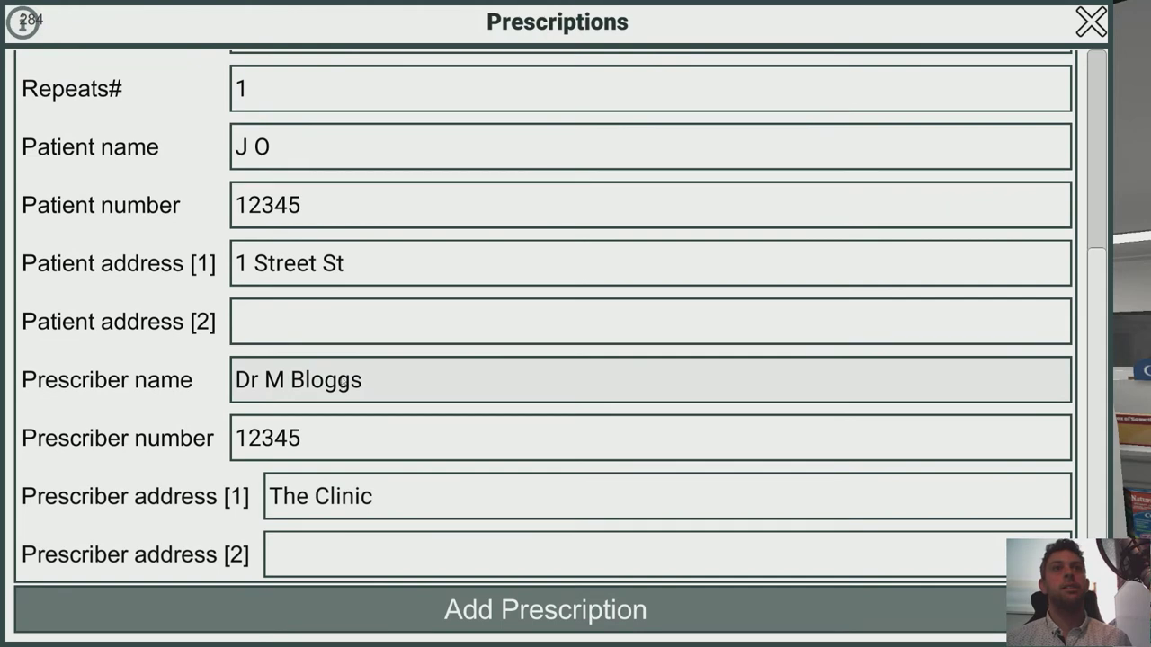
{"action": "left_click", "coordinate": [345, 382]}
{"action": "left_click_drag", "start_coordinate": [450, 385], "coordinate": [301, 396]}
{"action": "type", "text": "Watson"}
{"action": "scroll", "coordinate": [380, 437], "scroll_direction": "up", "scroll_amount": 4}
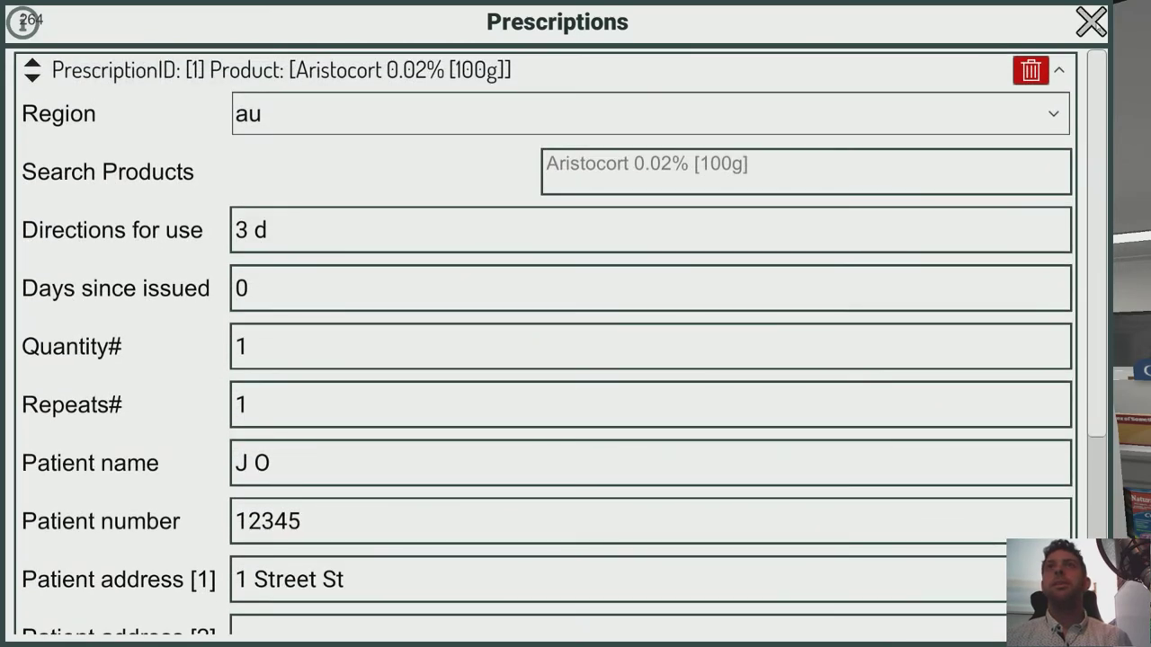
{"action": "left_click", "coordinate": [1091, 22]}
{"action": "left_click", "coordinate": [297, 401]}
Set the first greeting's response image filename to 'prescription'.
{"action": "left_click", "coordinate": [406, 459]}
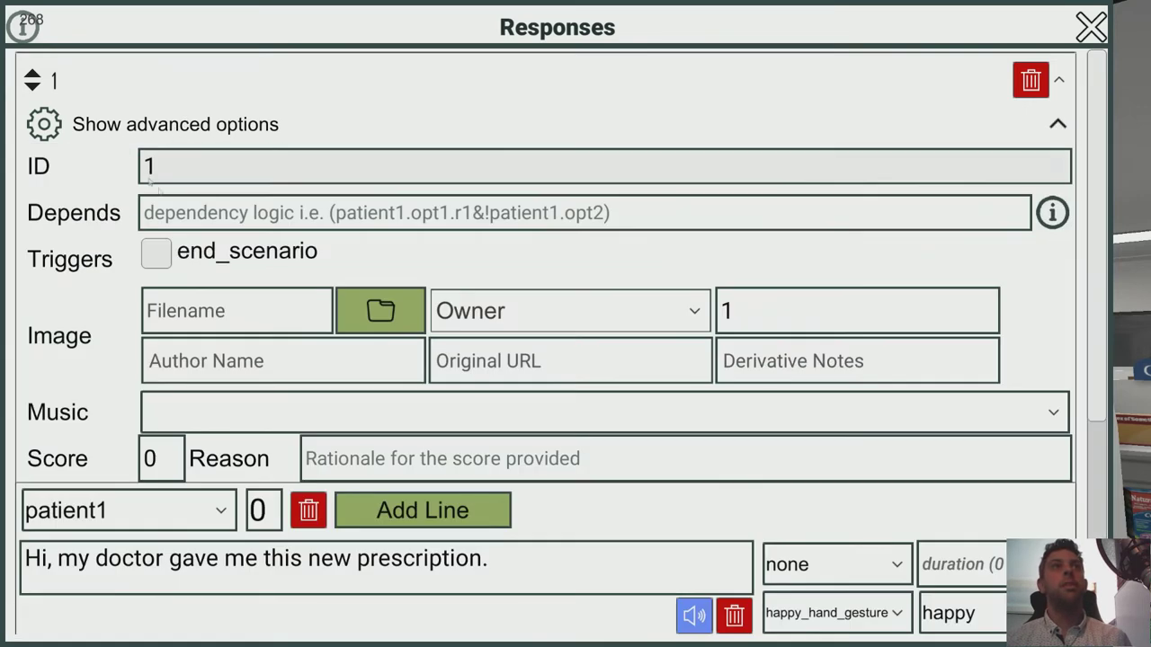
{"action": "left_click", "coordinate": [191, 325]}
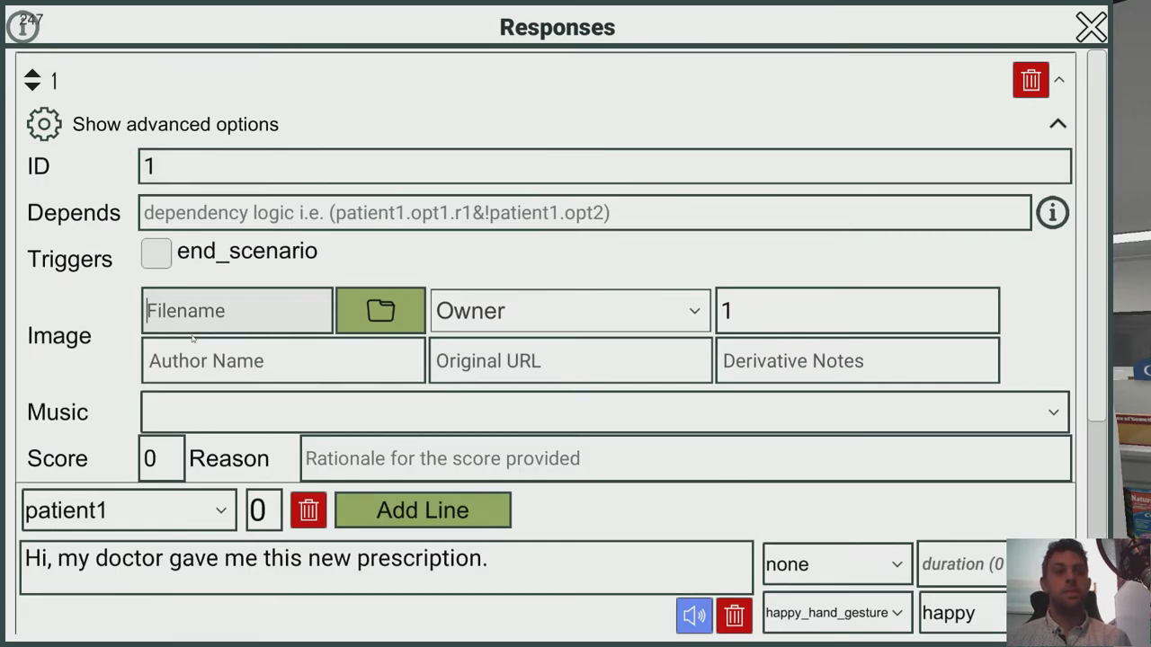
{"action": "type", "text": "prescription.1"}
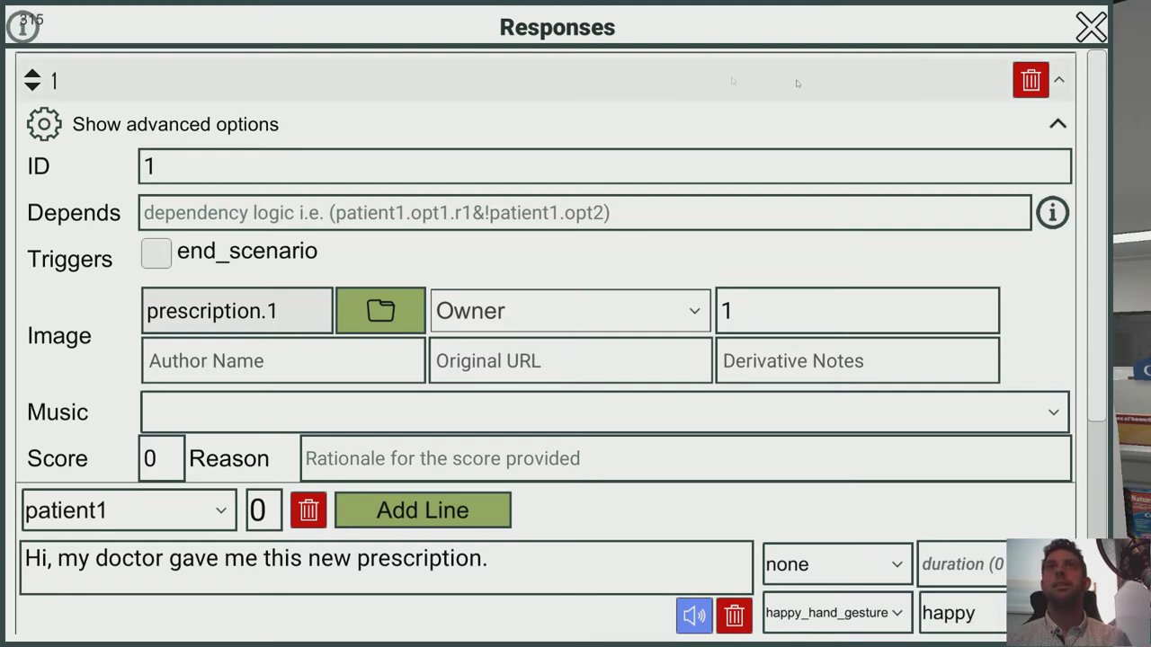
{"action": "left_click", "coordinate": [687, 80]}
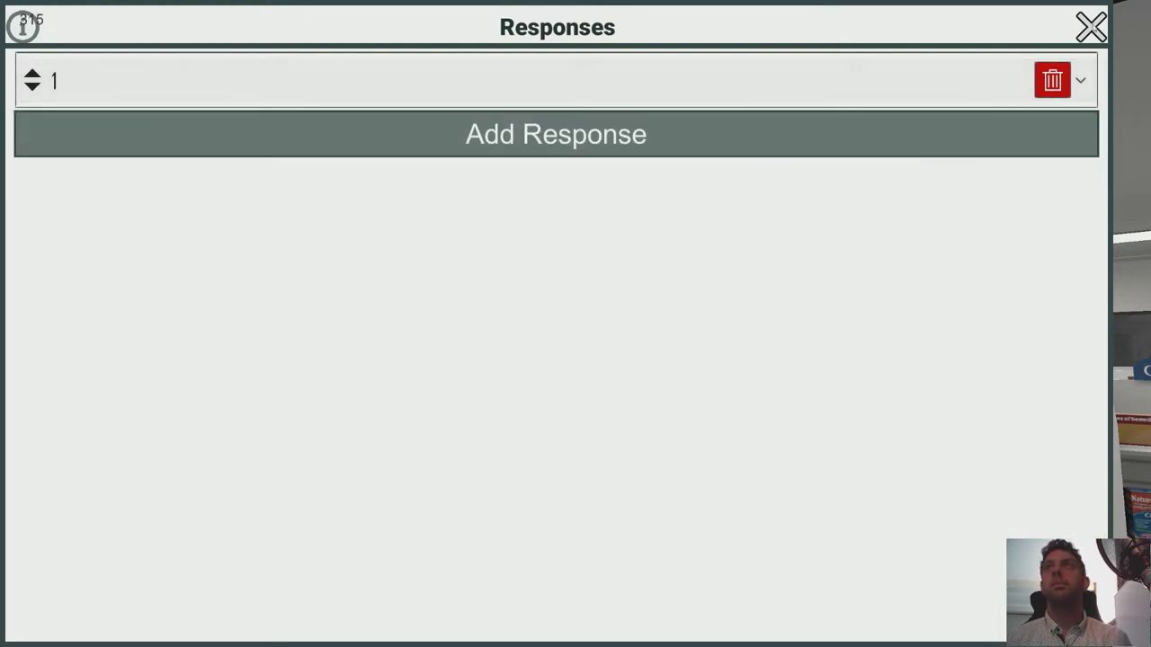
{"action": "key", "text": "Escape"}
Set the second greeting's response image filename to 'prescription' via advanced options.
{"action": "left_click", "coordinate": [416, 523]}
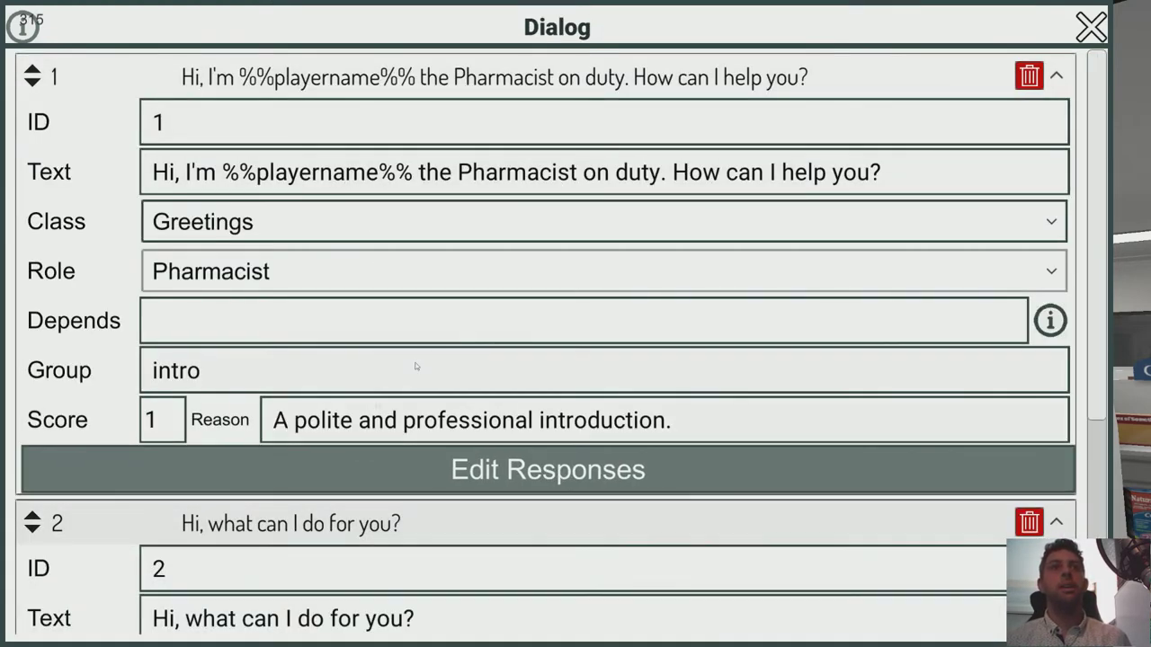
{"action": "scroll", "coordinate": [416, 366], "scroll_direction": "down", "scroll_amount": 5}
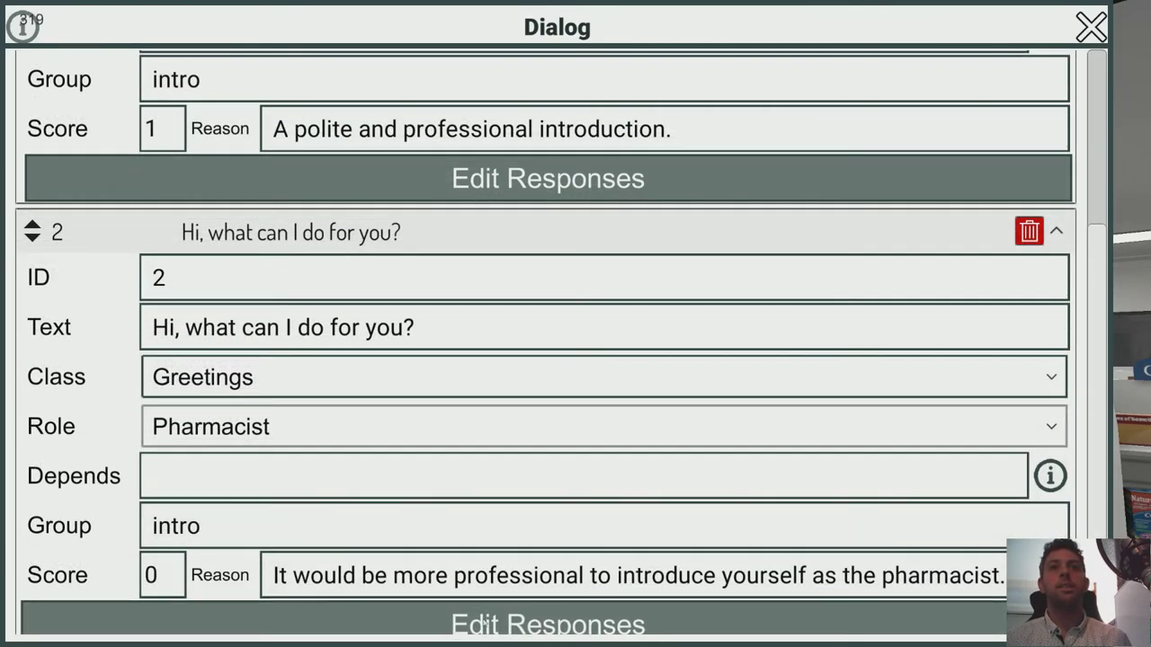
{"action": "left_click", "coordinate": [483, 622]}
{"action": "left_click", "coordinate": [197, 128]}
{"action": "left_click", "coordinate": [199, 313]}
{"action": "type", "text": "prescription.1"}
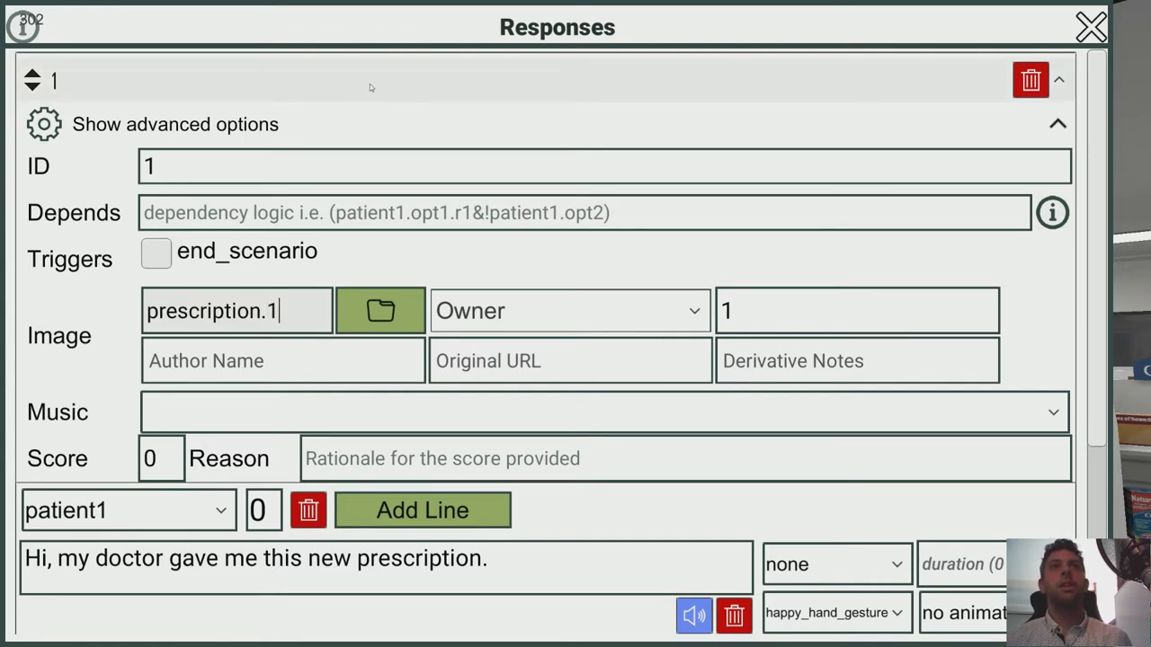
{"action": "left_click", "coordinate": [370, 84]}
{"action": "left_click", "coordinate": [1091, 27]}
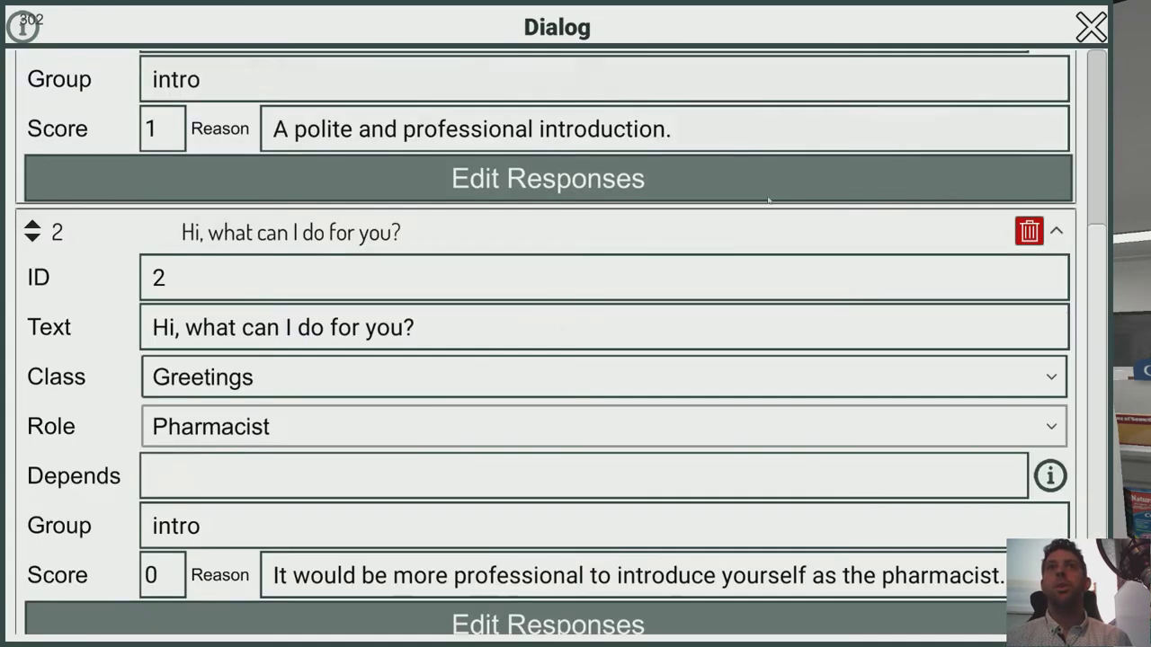
Review the Aristocort prescription data, then save the Eczema scenario and preview it with Ivan.
{"action": "left_click", "coordinate": [1091, 27]}
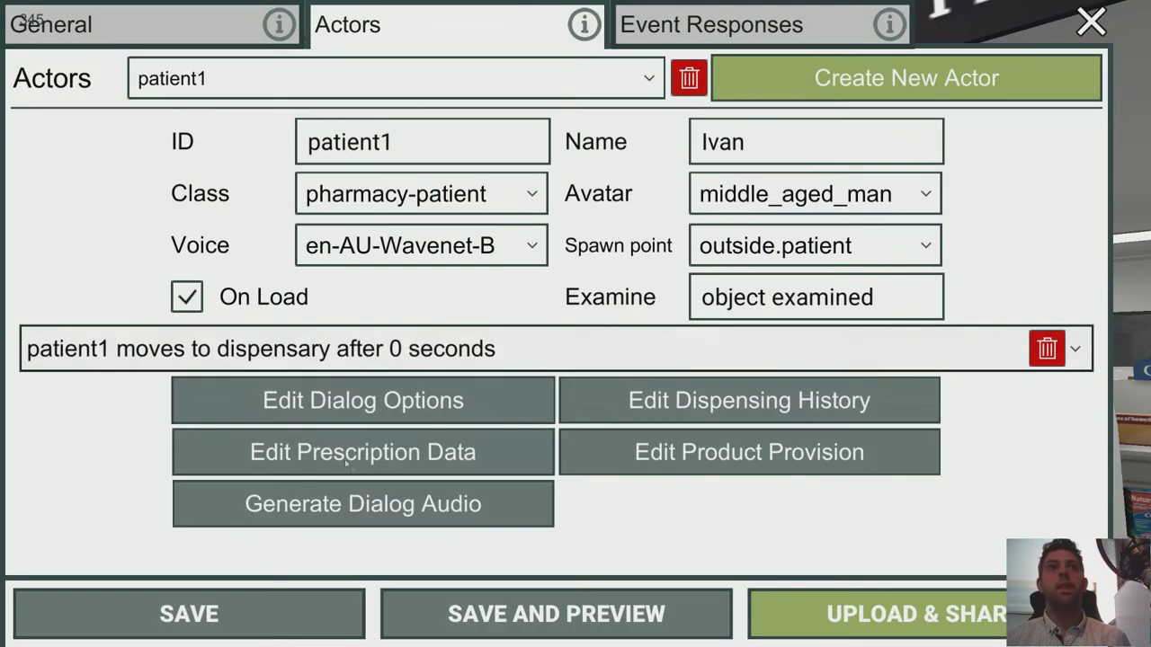
{"action": "left_click", "coordinate": [360, 450]}
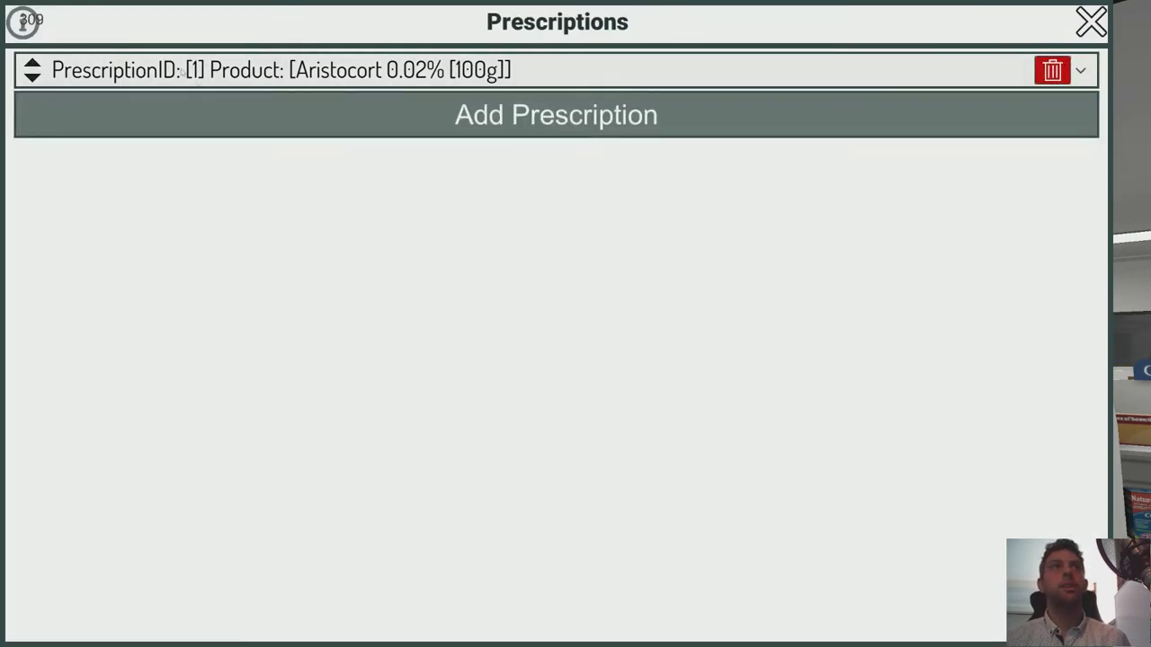
{"action": "left_click", "coordinate": [1091, 22]}
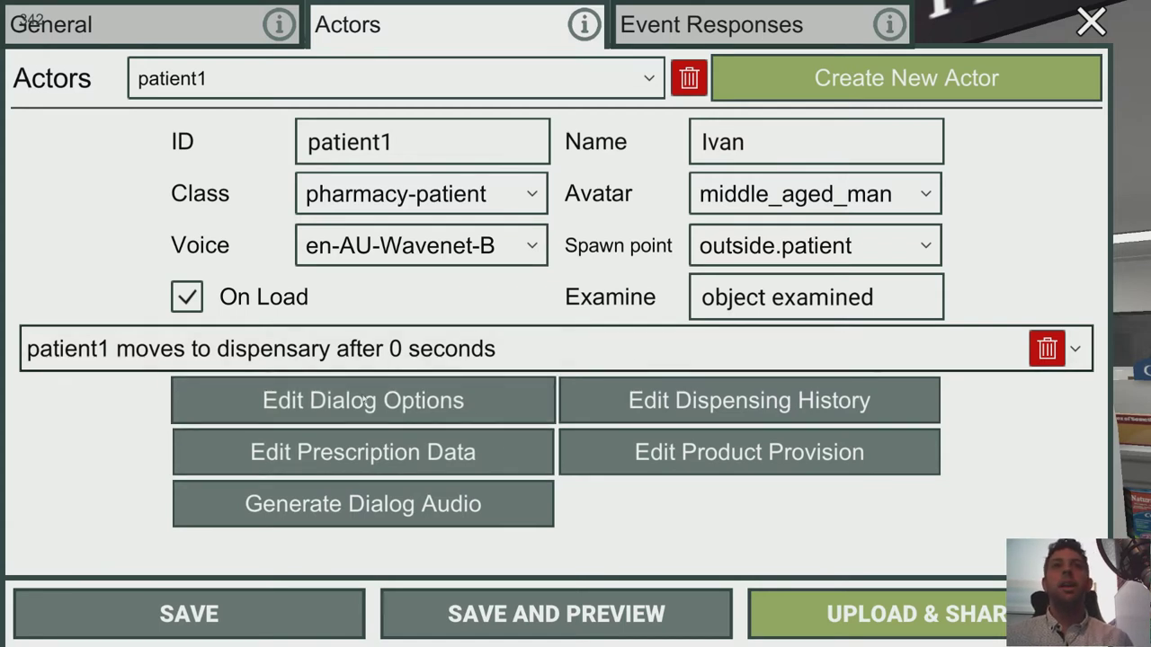
{"action": "left_click", "coordinate": [548, 614]}
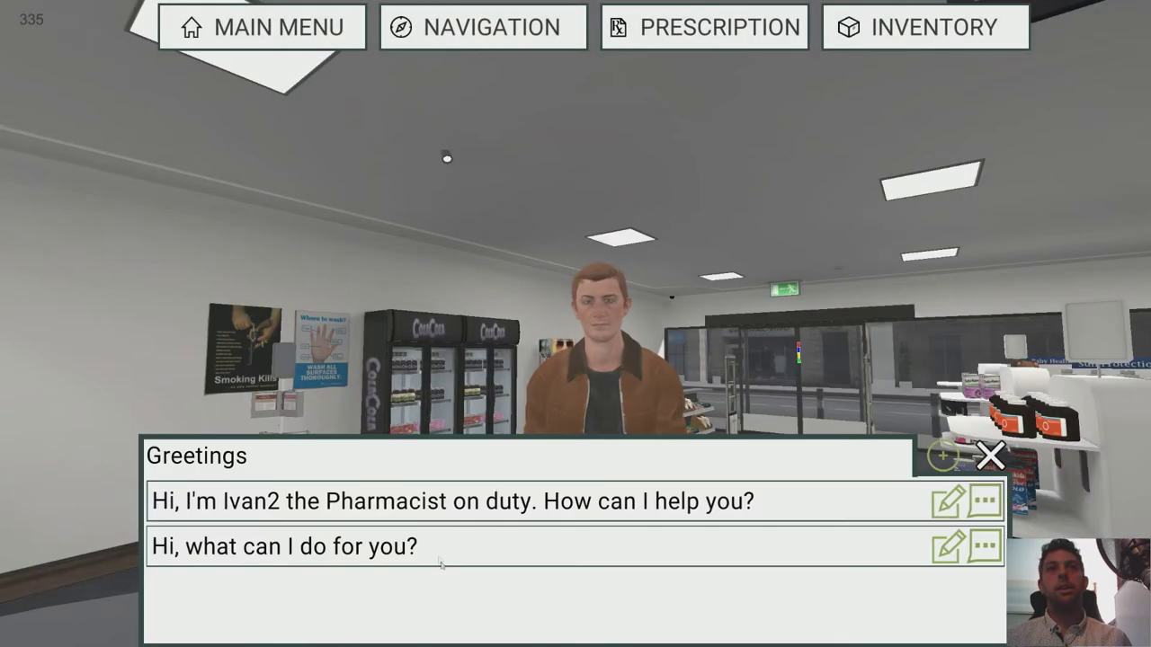
Greet Ivan with the pharmacist introduction and dismiss the Aristocort prescription he presents.
{"action": "left_click", "coordinate": [449, 501]}
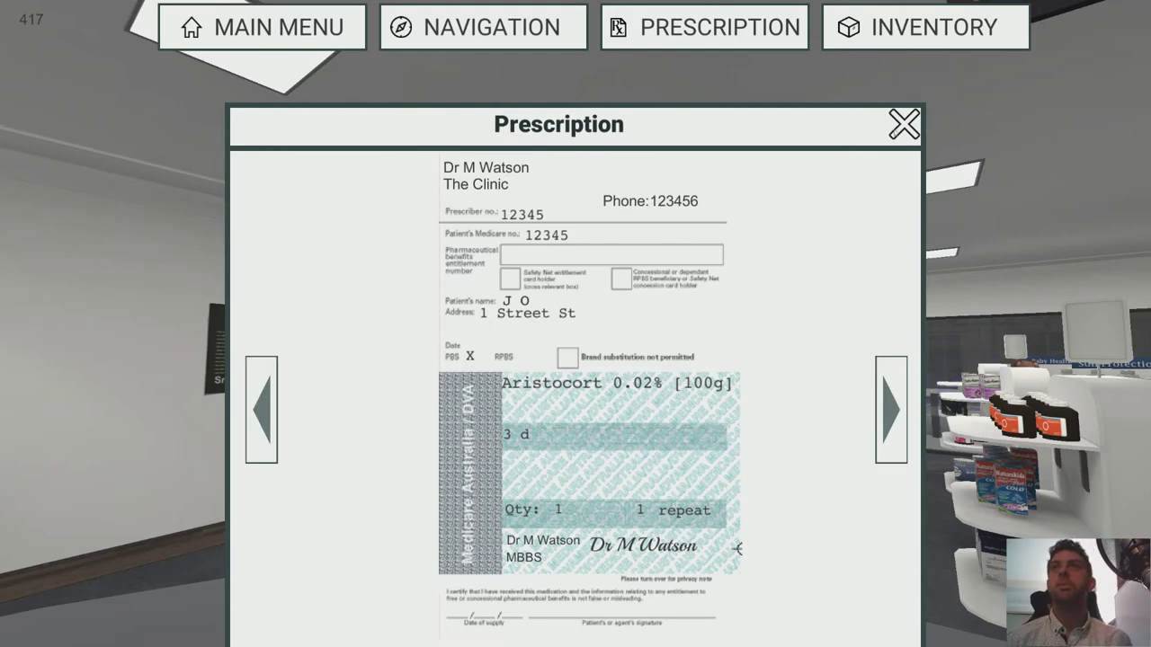
{"action": "left_click", "coordinate": [905, 125]}
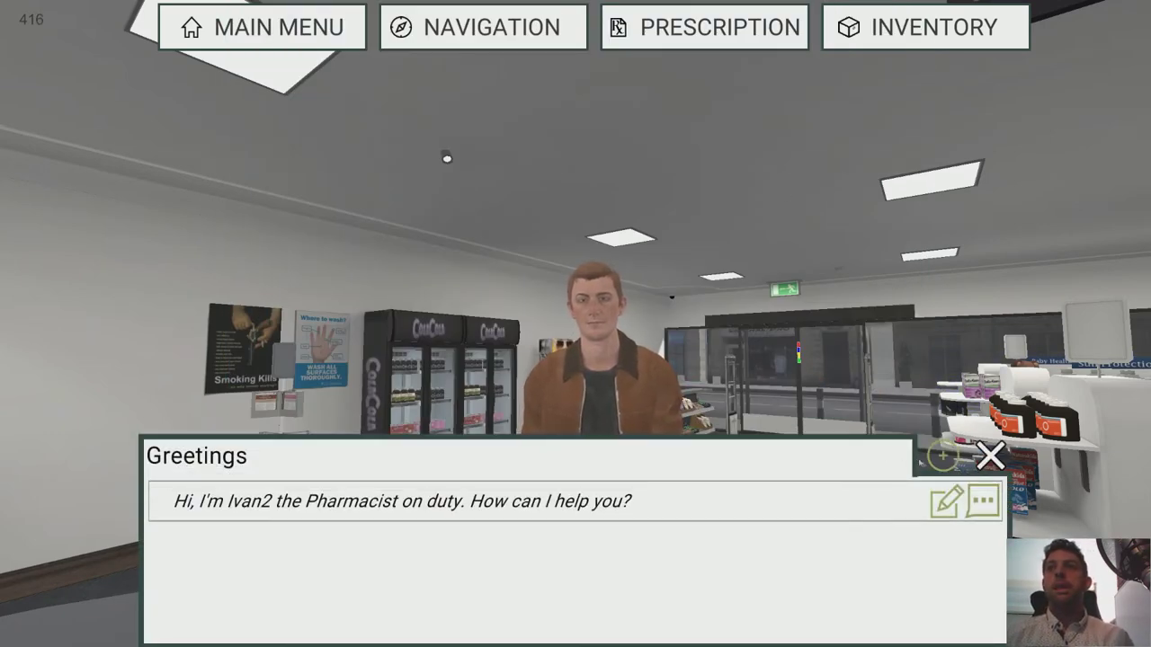
Add Greetings option 3 'Just to make sure this is appropriate, can I ask a few questions?' depending on patient1.intro.
{"action": "left_click", "coordinate": [946, 454]}
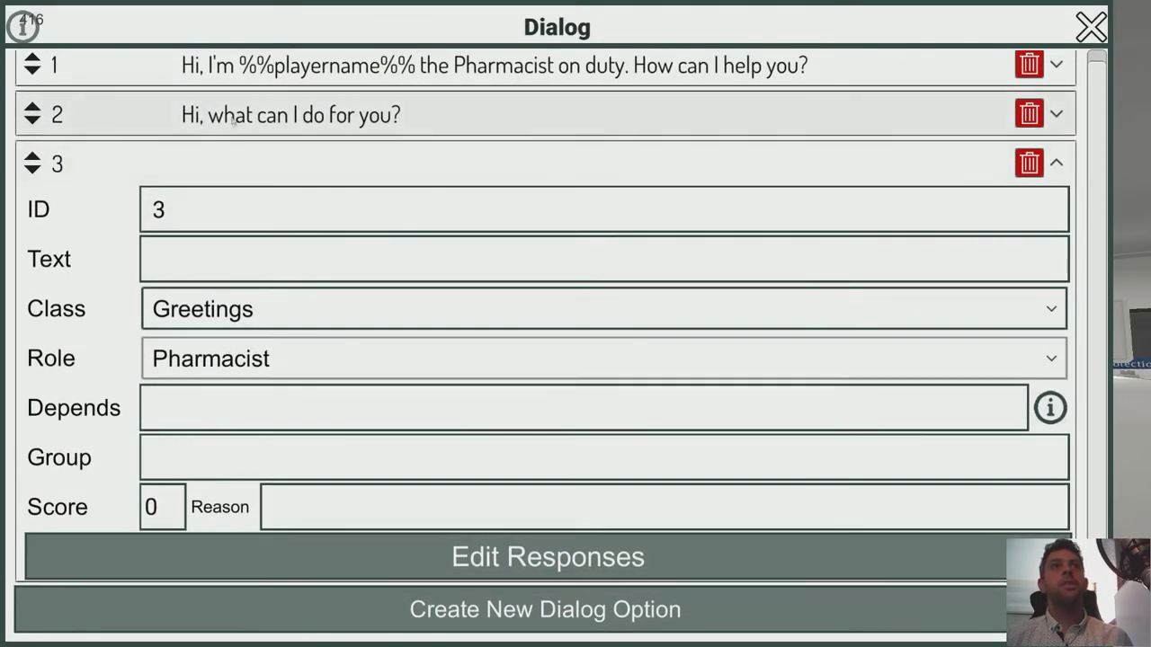
{"action": "type", "text": "N"}
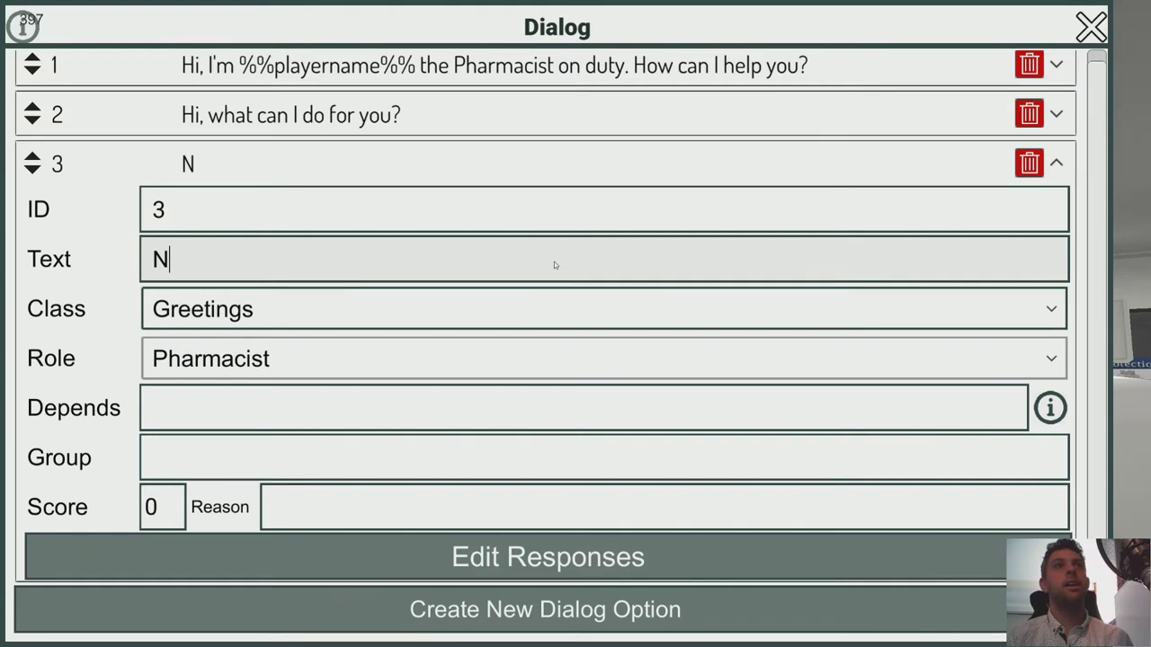
{"action": "key", "text": "BackSpace"}
{"action": "type", "text": "Just to make thi"}
{"action": "key", "text": "BackSpace"}
{"action": "key", "text": "BackSpace"}
{"action": "key", "text": "BackSpace"}
{"action": "type", "text": "sure this is approp"}
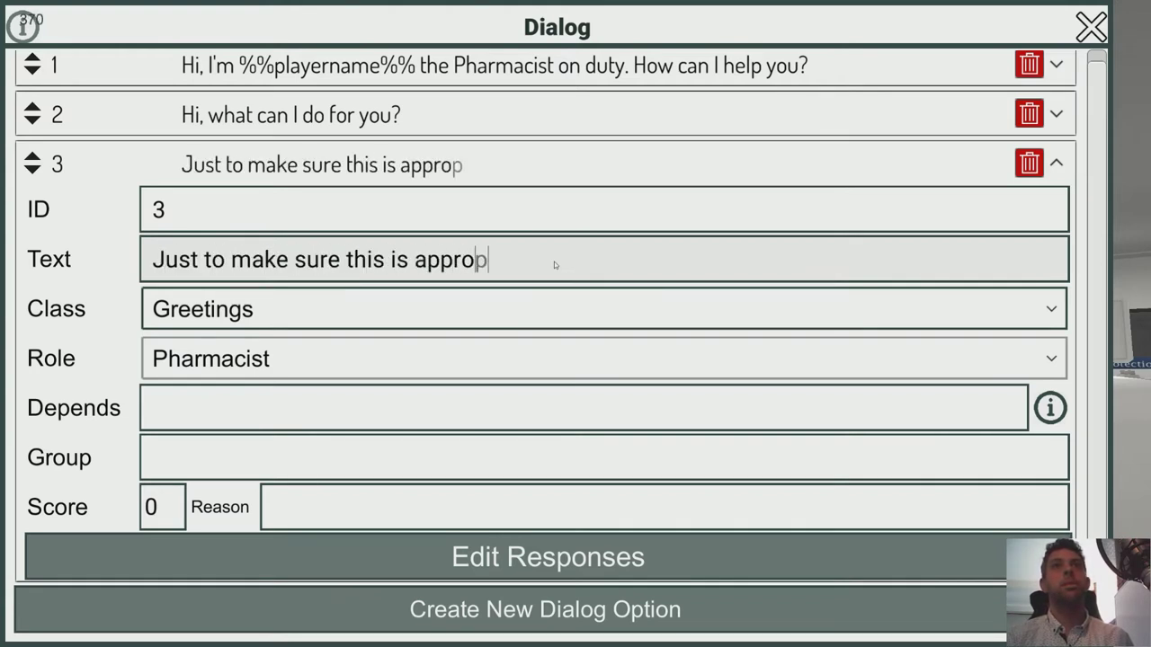
{"action": "type", "text": "riat"}
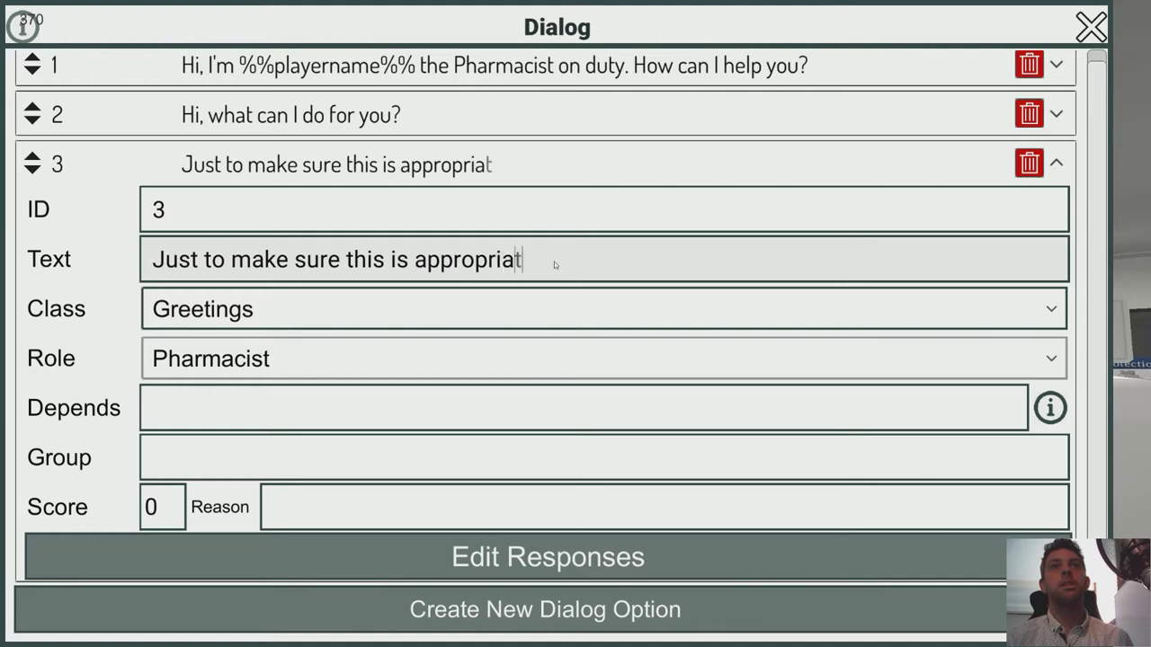
{"action": "type", "text": "e, can I as"}
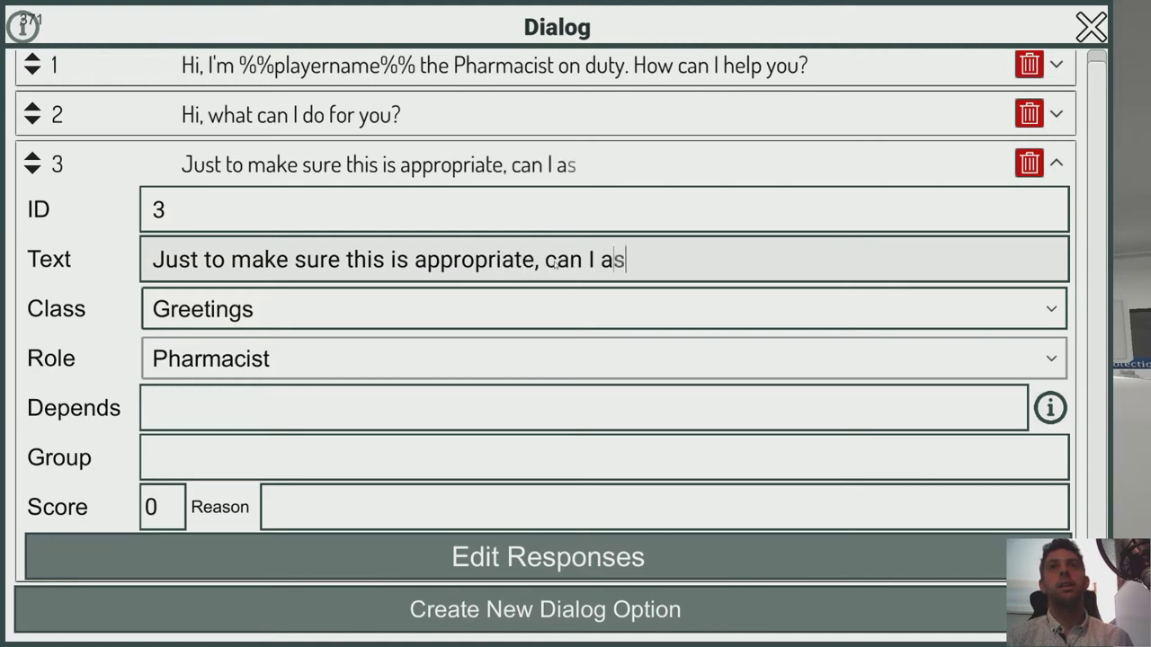
{"action": "type", "text": "k a few questions?"}
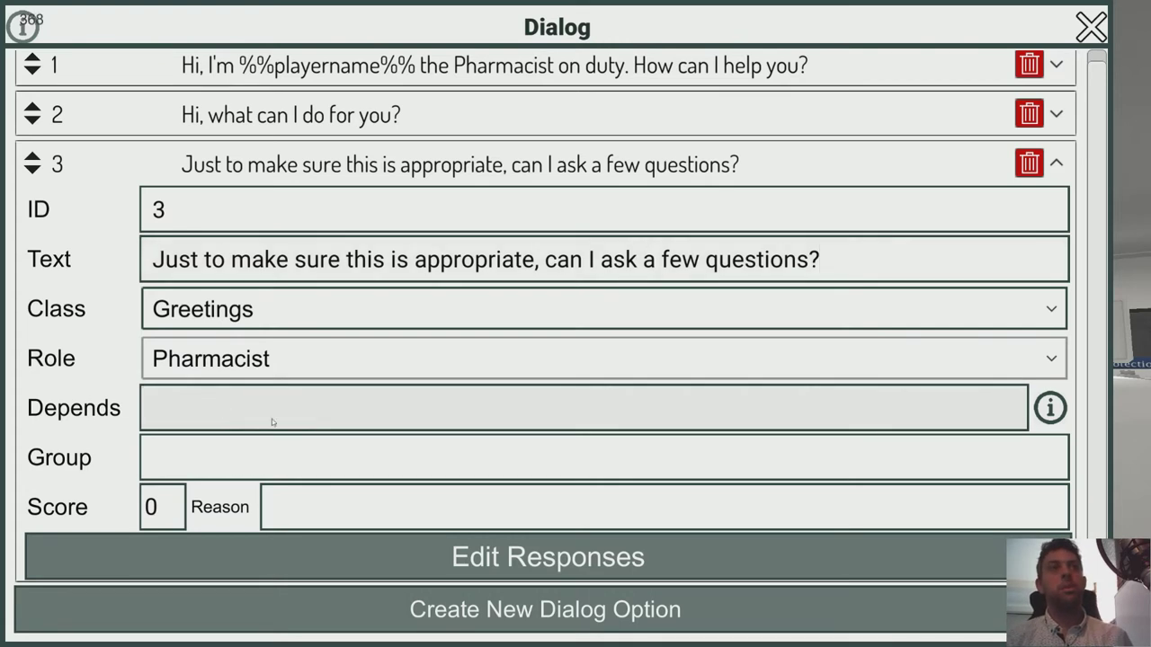
{"action": "type", "text": "patient1.intro"}
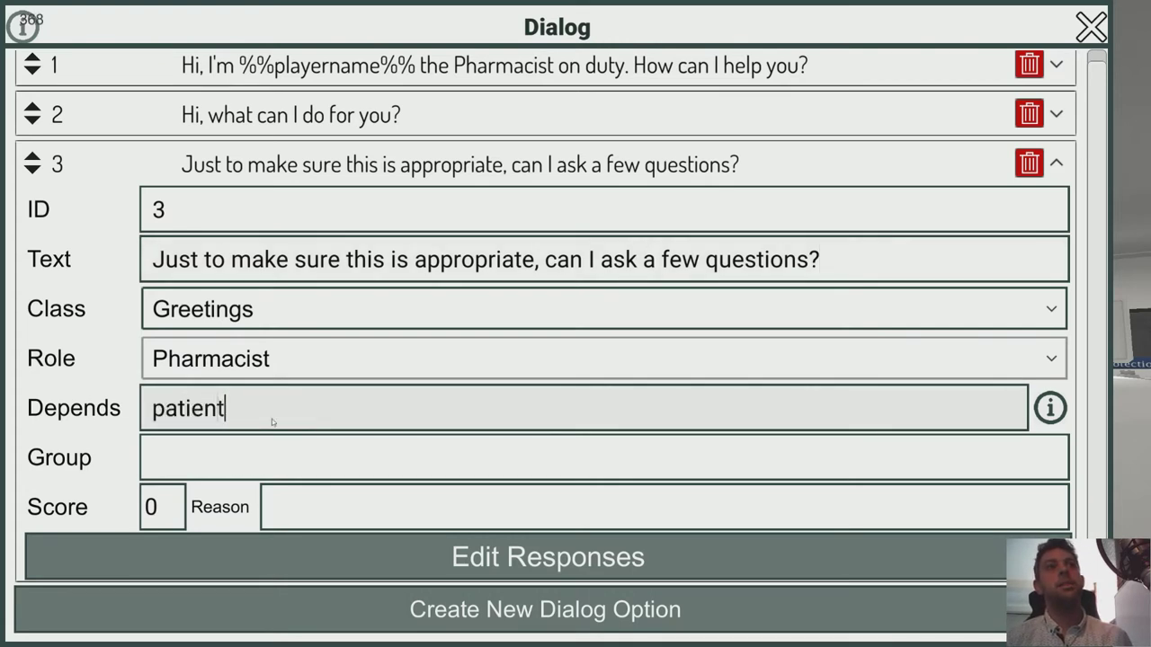